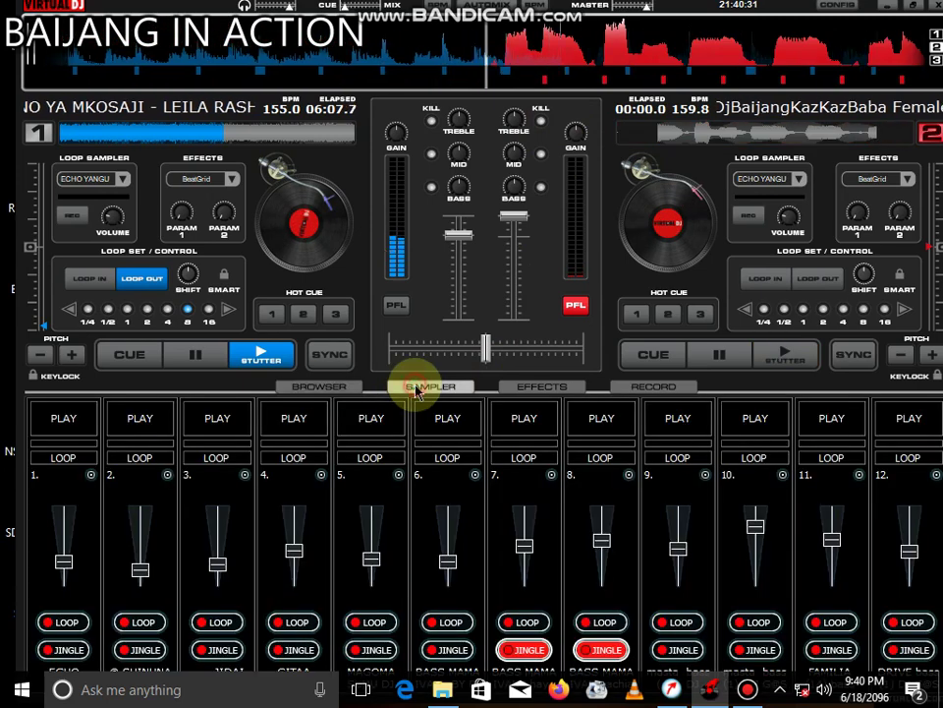
Step: Start sampler slots 1, 2, 3 and 4 and switch headphone monitoring (PFL) to deck 1
left_click(65, 418)
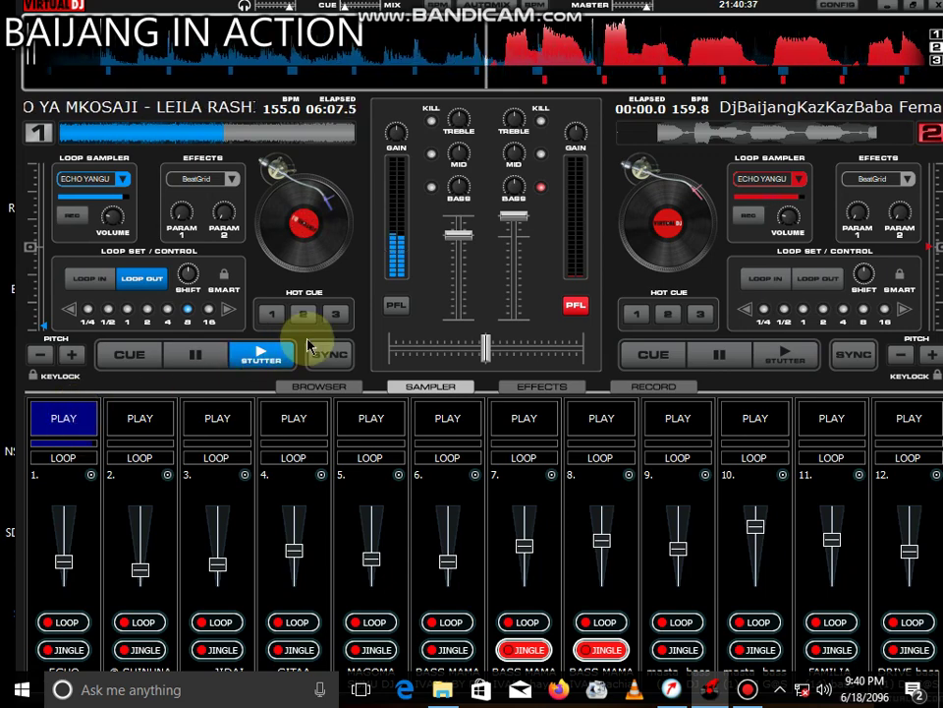
left_click(396, 309)
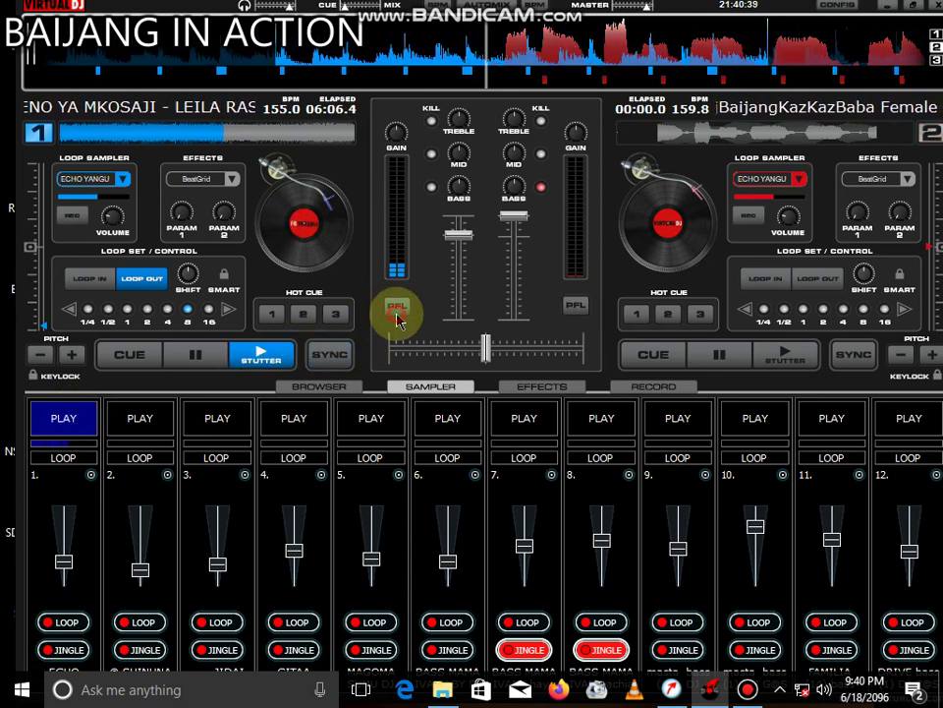
left_click(243, 430)
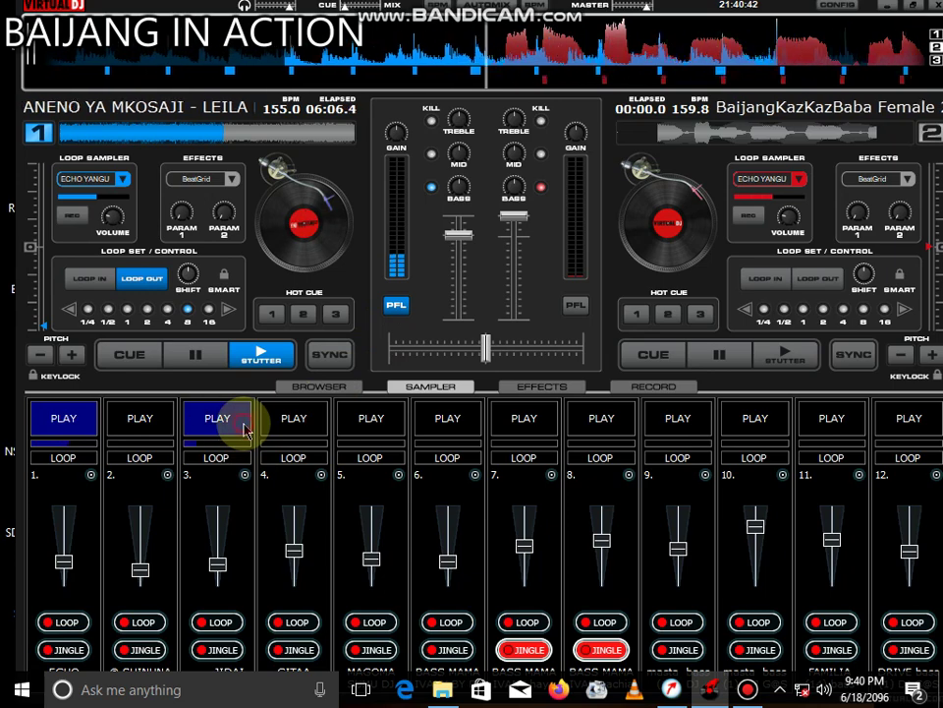
left_click(168, 436)
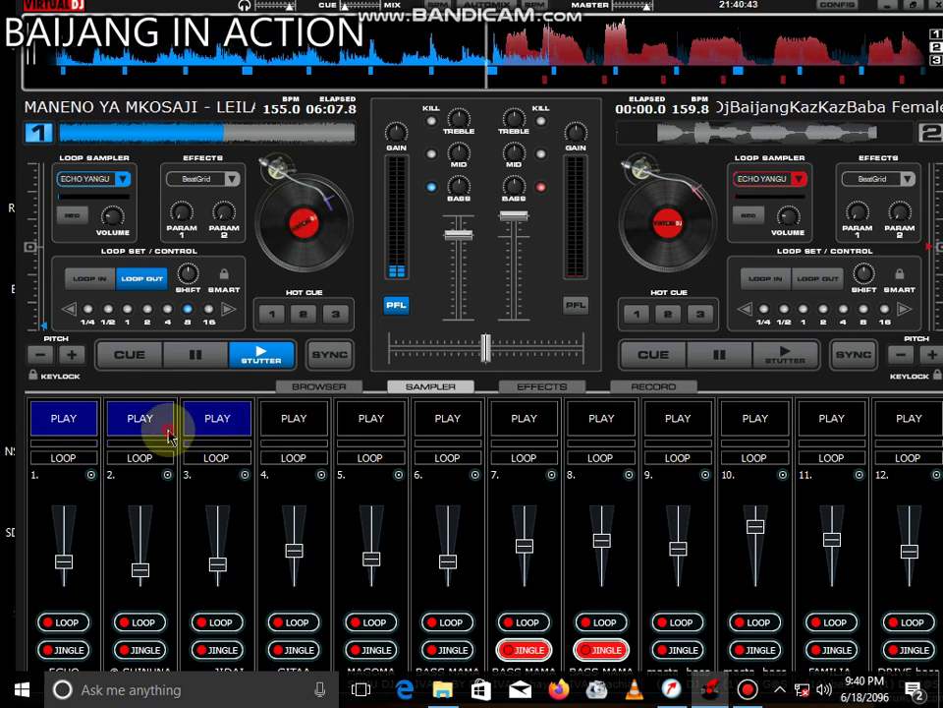
left_click(319, 435)
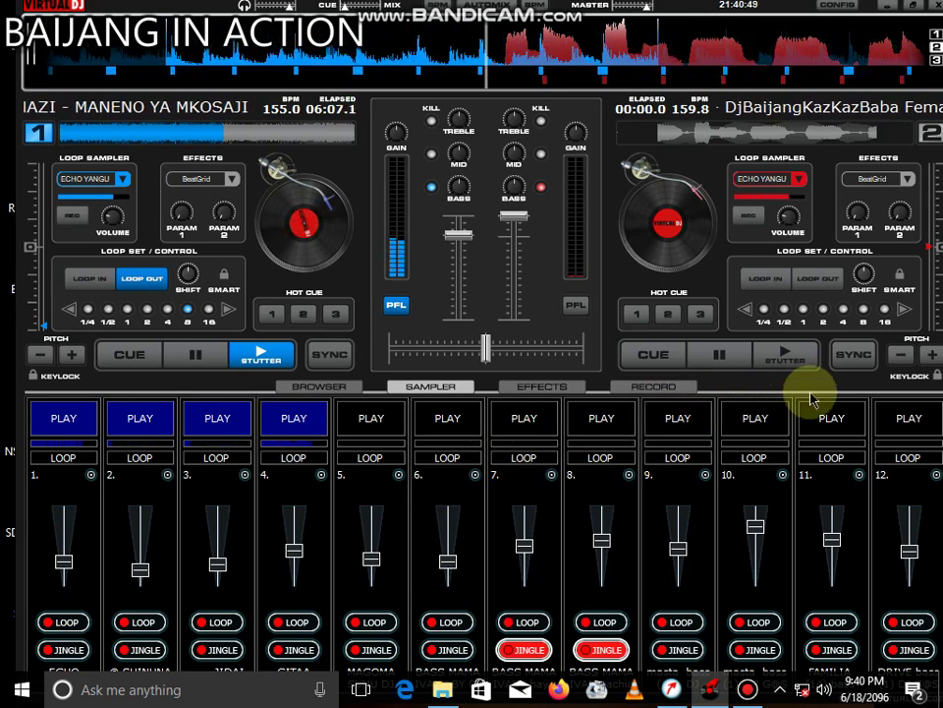
Step: Play sample 11 with its volume slightly lowered, replace it with sample 12, and stop sample 12
left_click(831, 418)
left_click(838, 553)
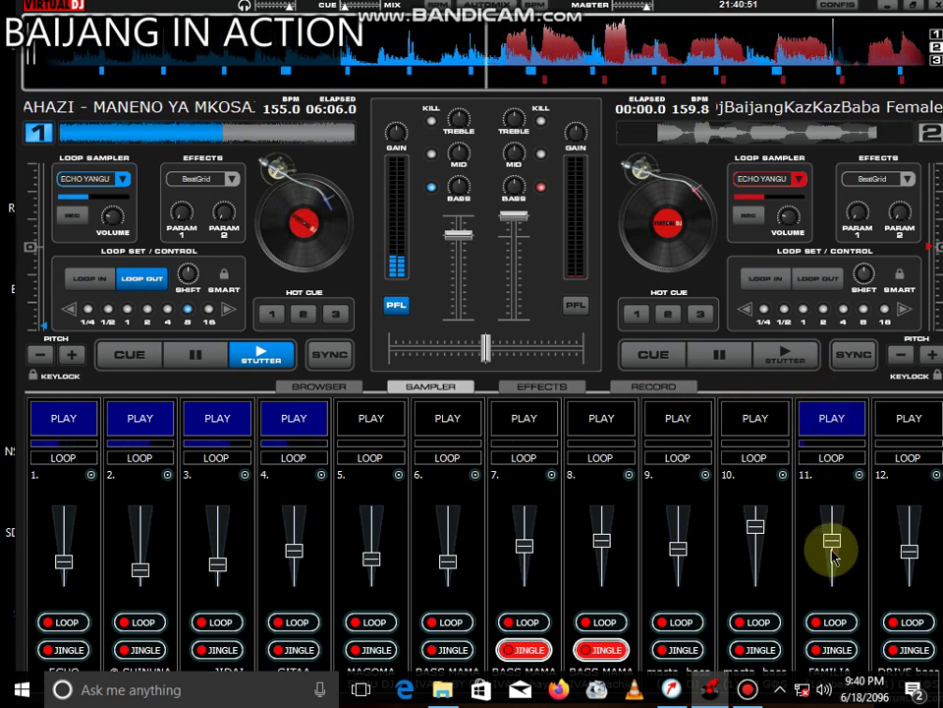
left_click(887, 423)
left_click(831, 417)
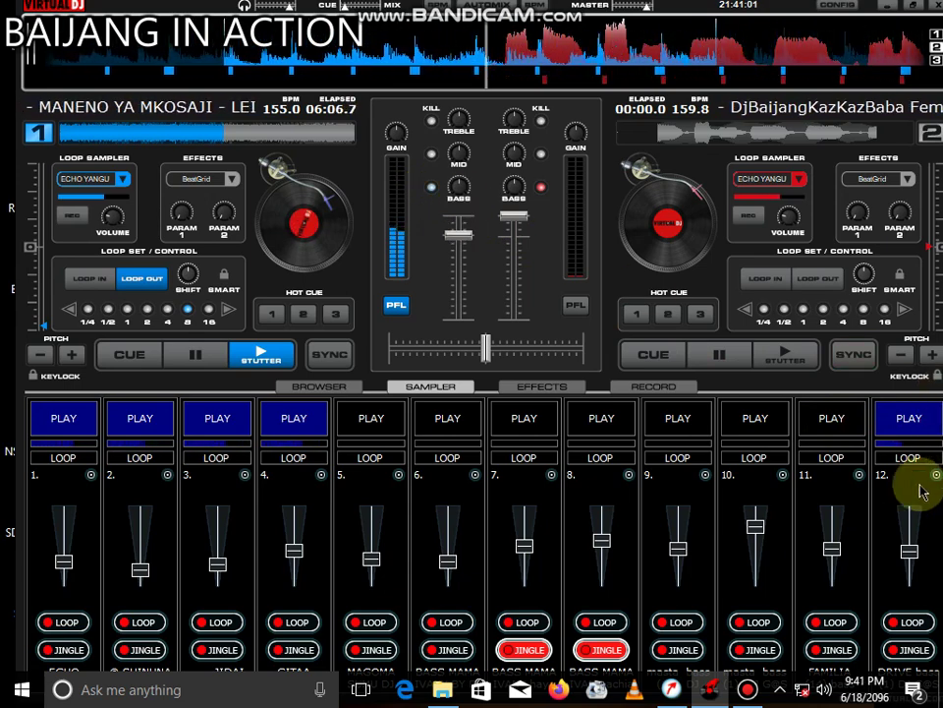
left_click(886, 413)
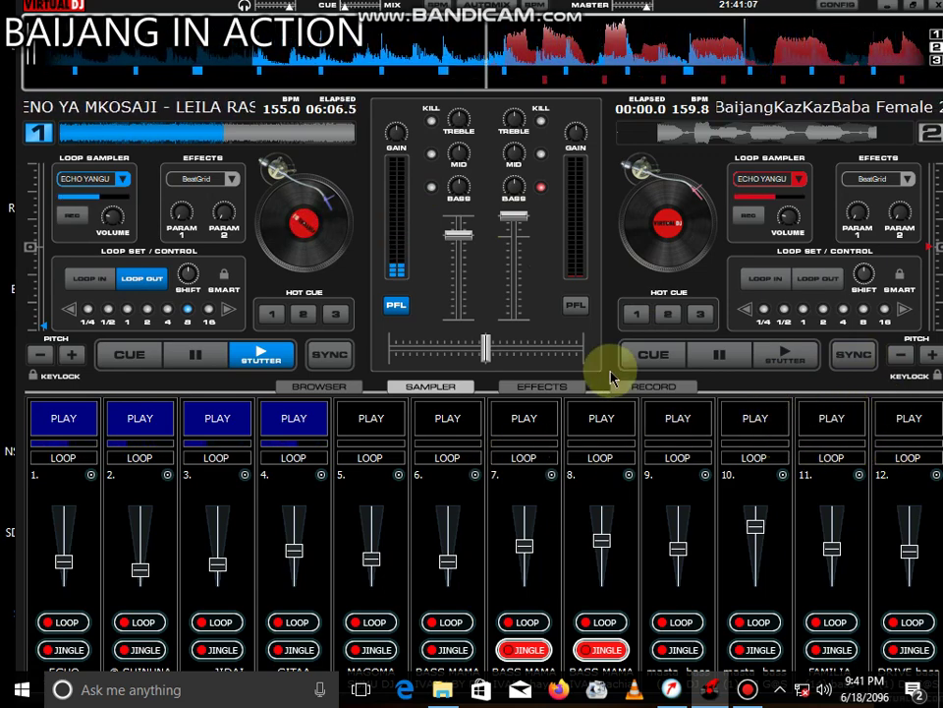
Step: Change the playing sample from slot 4 to slot 5 and on to slot 6, raising slot 6's volume slightly
left_click(372, 418)
left_click(320, 411)
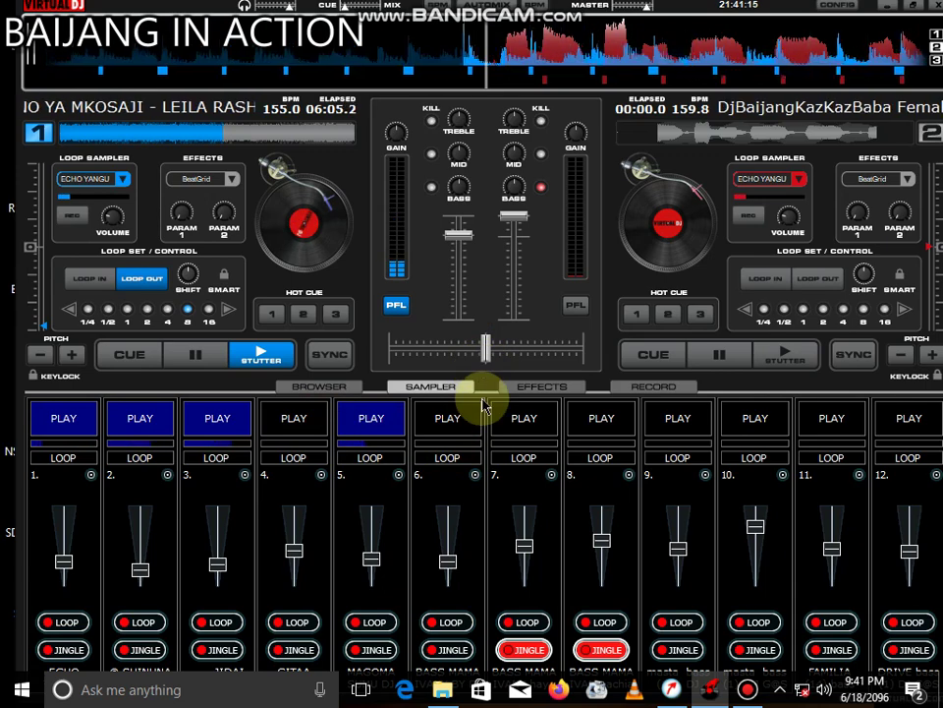
left_click(447, 421)
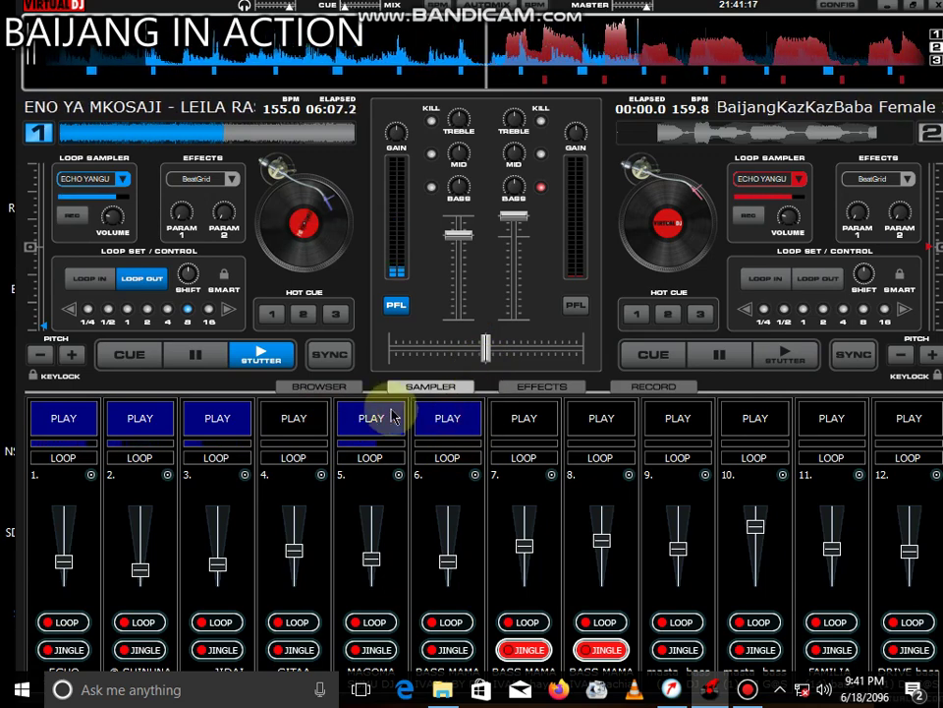
left_click(372, 412)
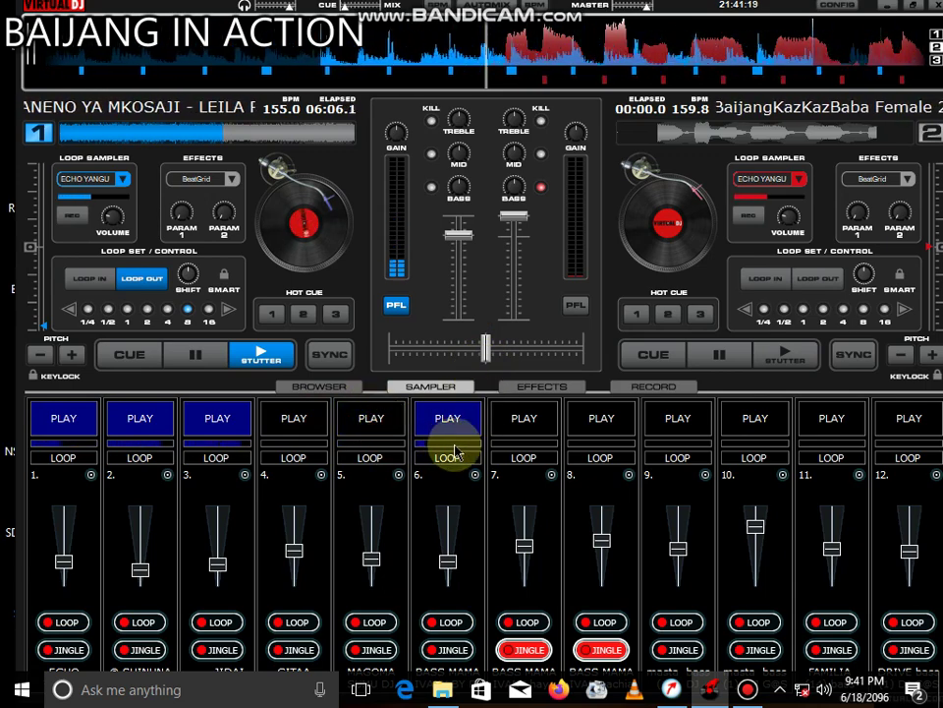
left_click_drag(448, 558, 448, 551)
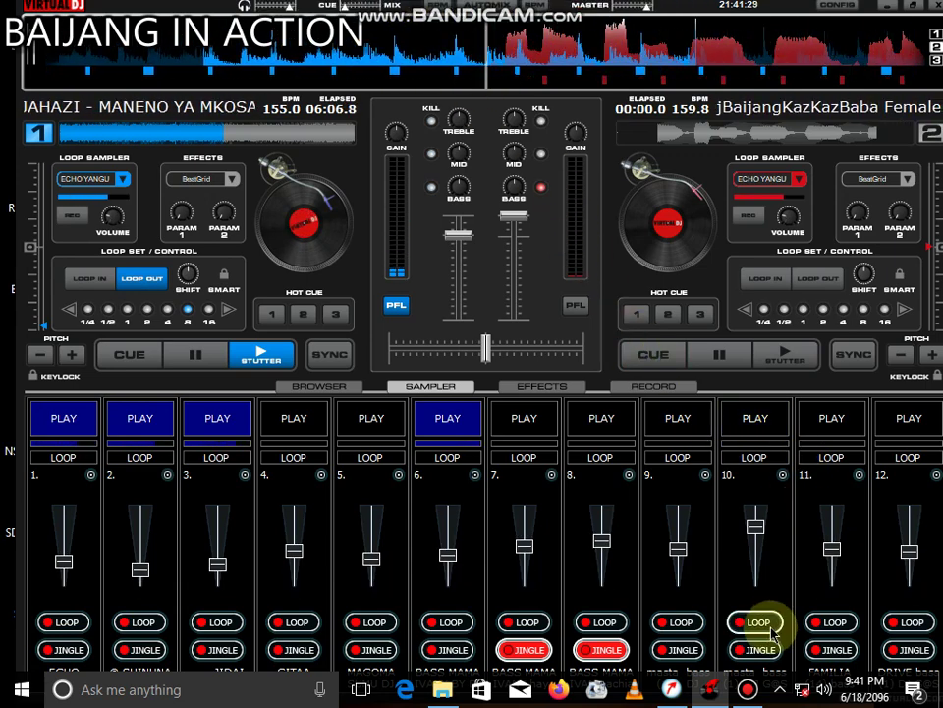
Step: Lower sample 10's volume to near minimum and replace playing sample 6 with sample 9 at a slightly higher volume
left_click_drag(757, 531, 762, 597)
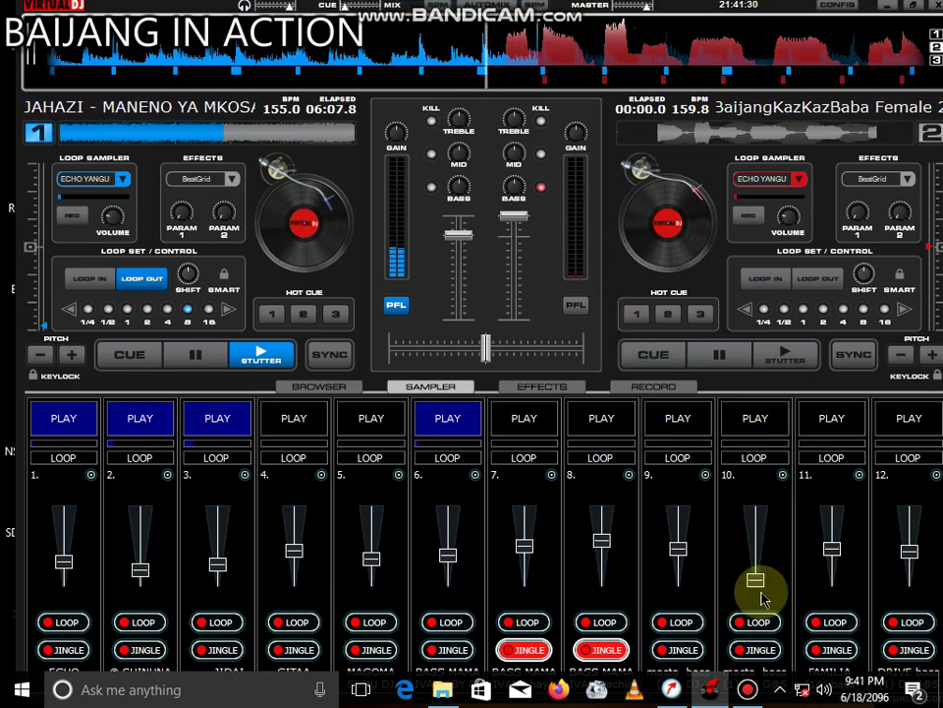
left_click(677, 421)
left_click(446, 418)
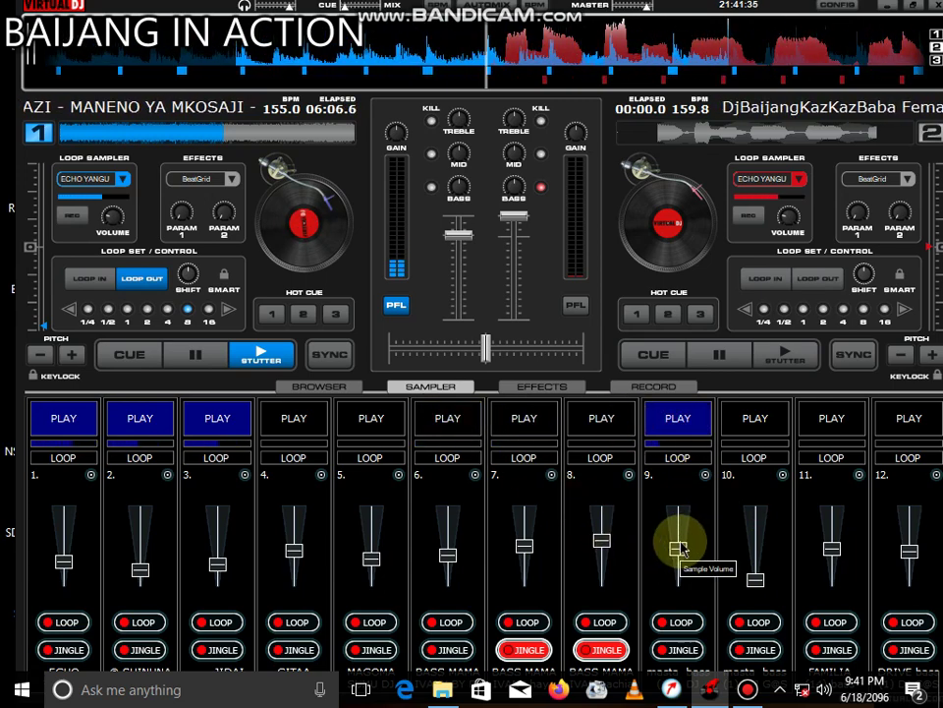
left_click_drag(678, 549, 678, 539)
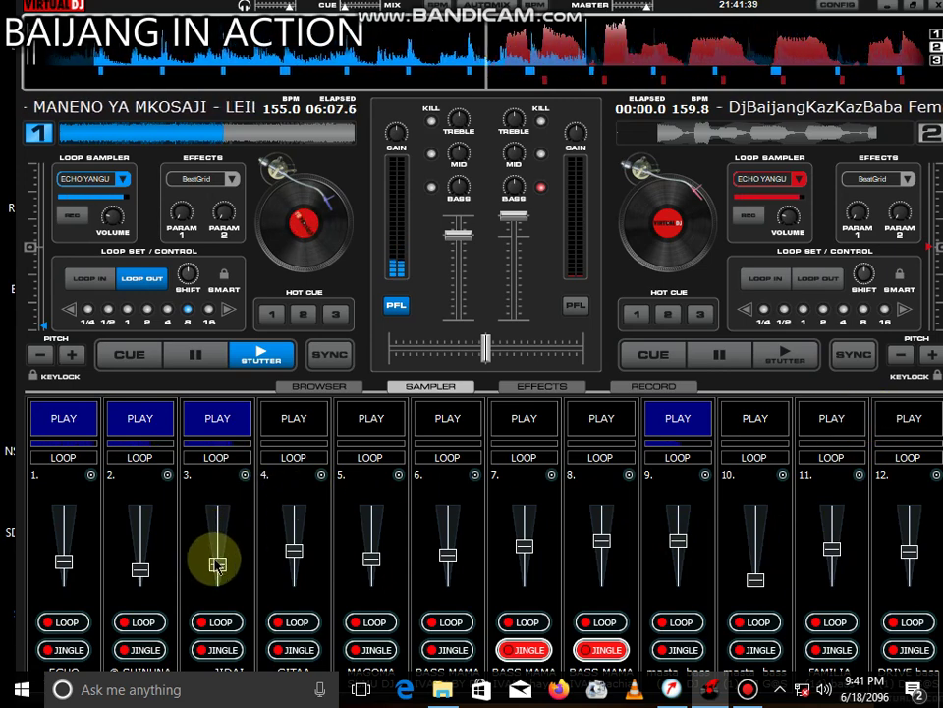
Step: Switch playback from sample 9 to sample 12 and back to sample 9
left_click(913, 417)
left_click(706, 417)
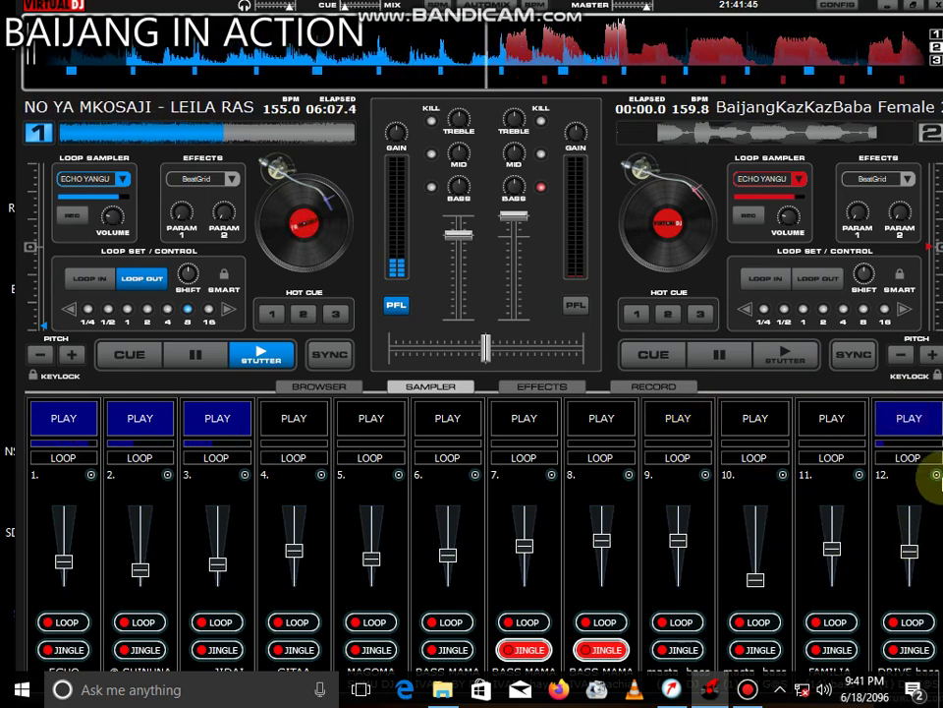
left_click(910, 419)
left_click(678, 419)
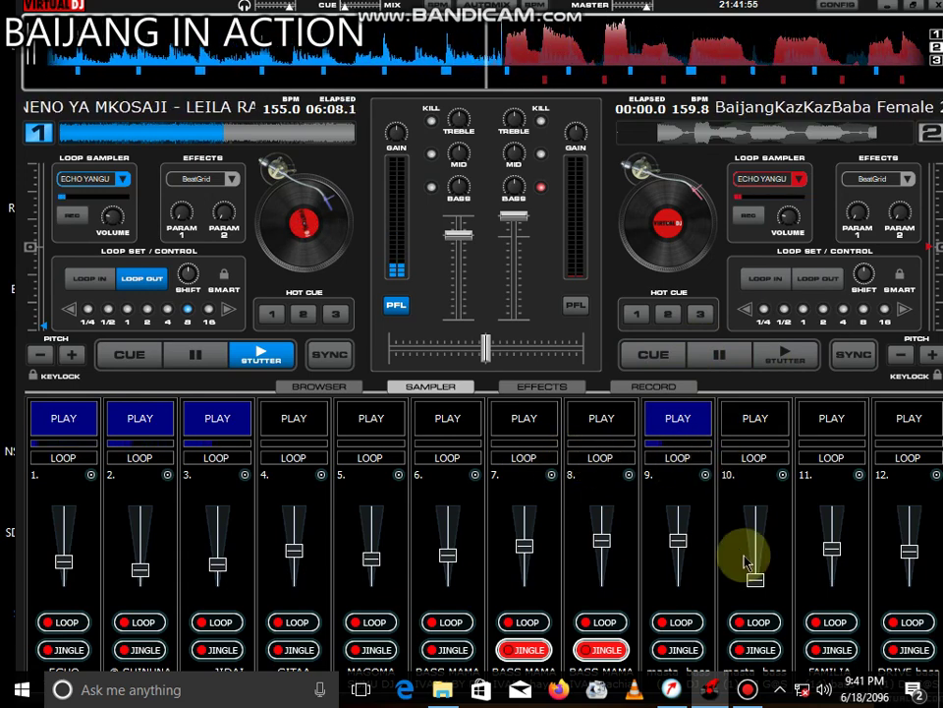
Step: Raise sample 10's volume to about the middle and play it in place of sample 9
left_click_drag(755, 577, 755, 553)
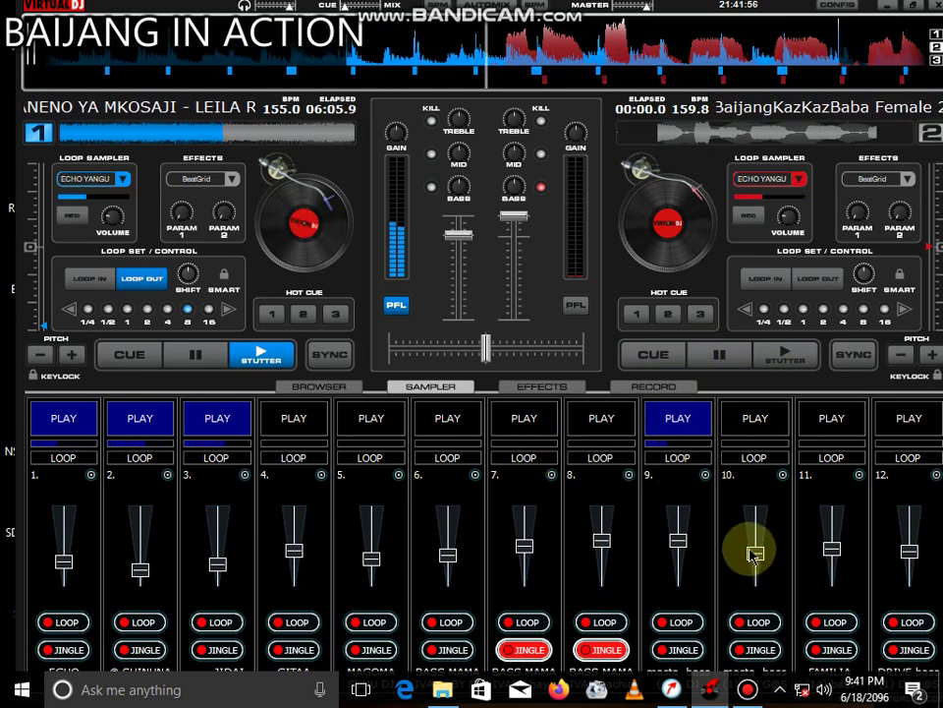
left_click(756, 420)
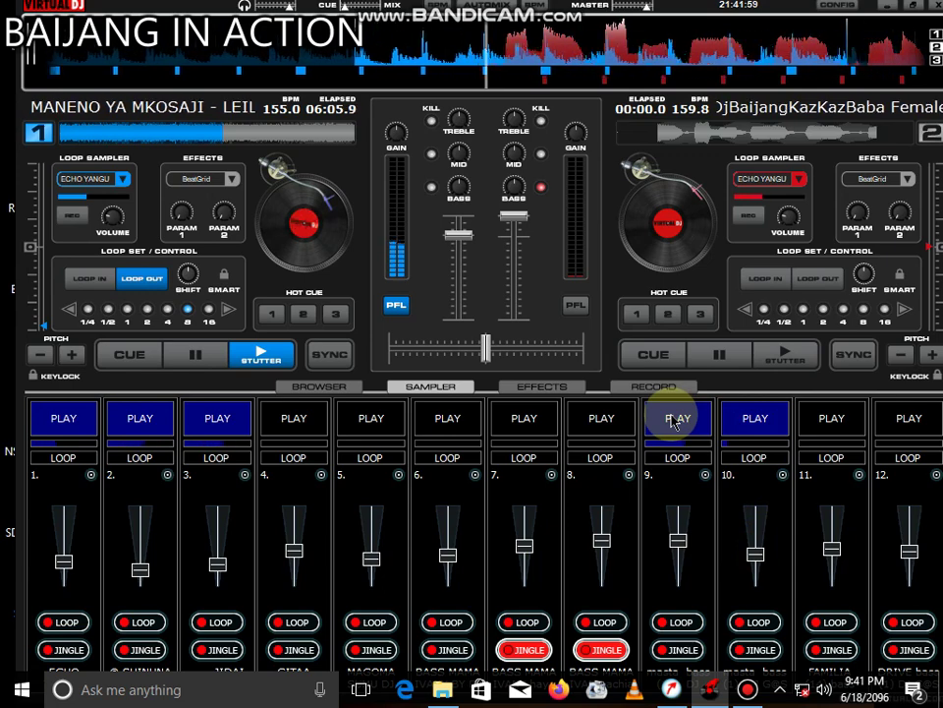
left_click(674, 421)
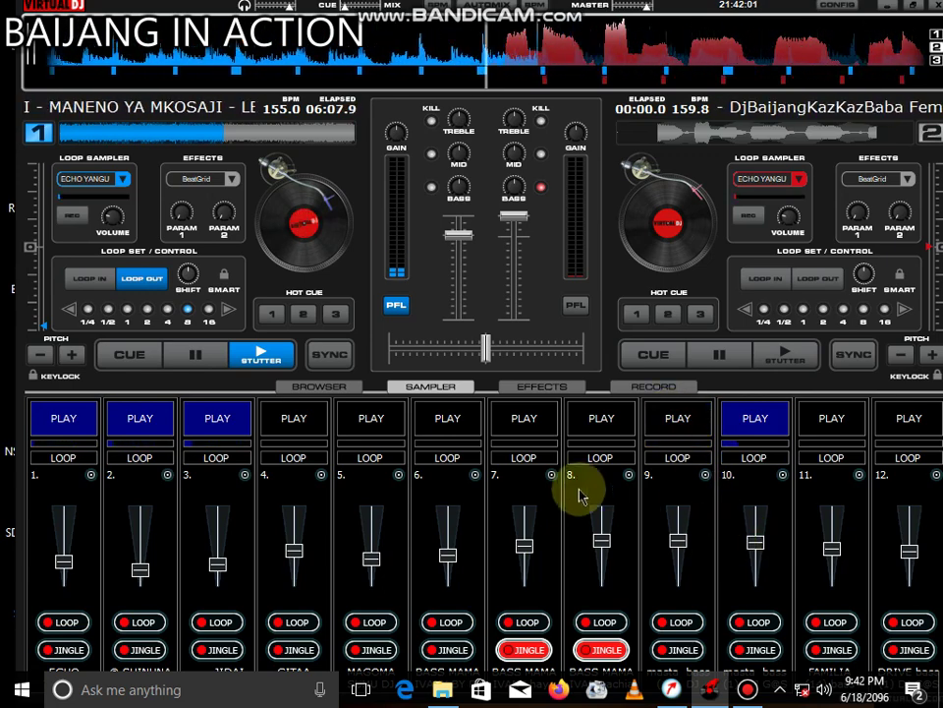
Step: Play sample 6 in place of sample 10 and load the MIDUND COM (6) bass sample file into slot 10
left_click(454, 433)
left_click(727, 421)
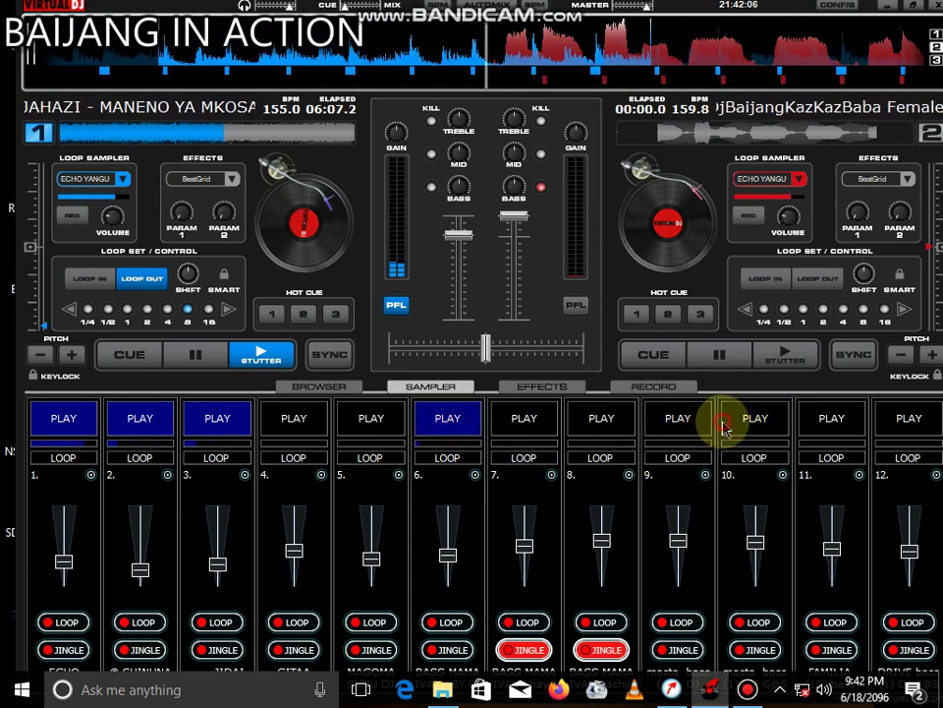
left_click(782, 475)
left_click(811, 488)
left_click(415, 185)
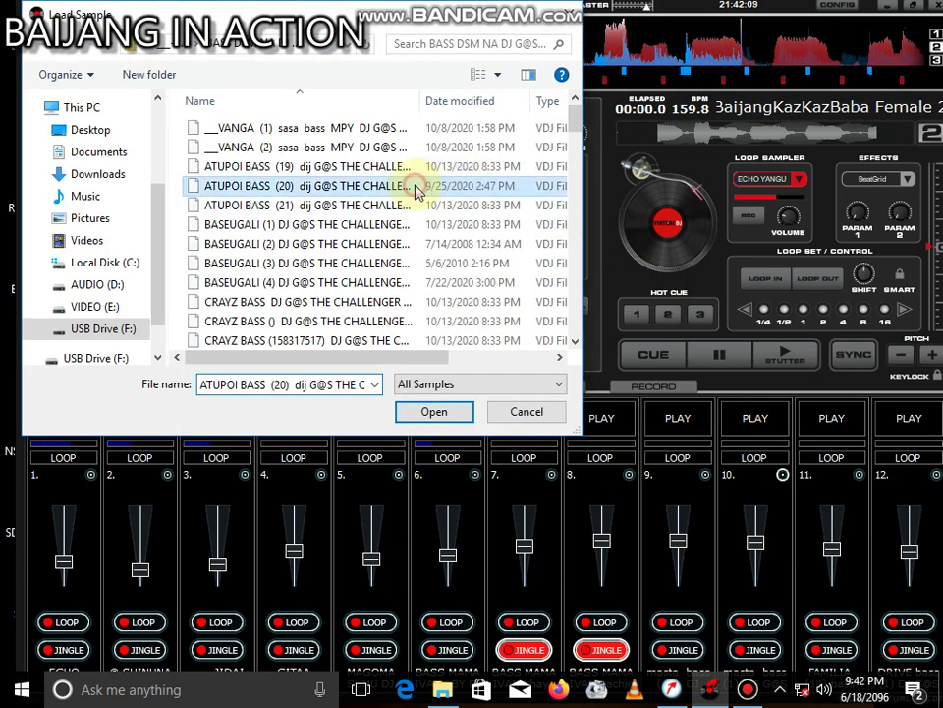
scroll(415, 187, "down", 2)
scroll(415, 192, "up", 2)
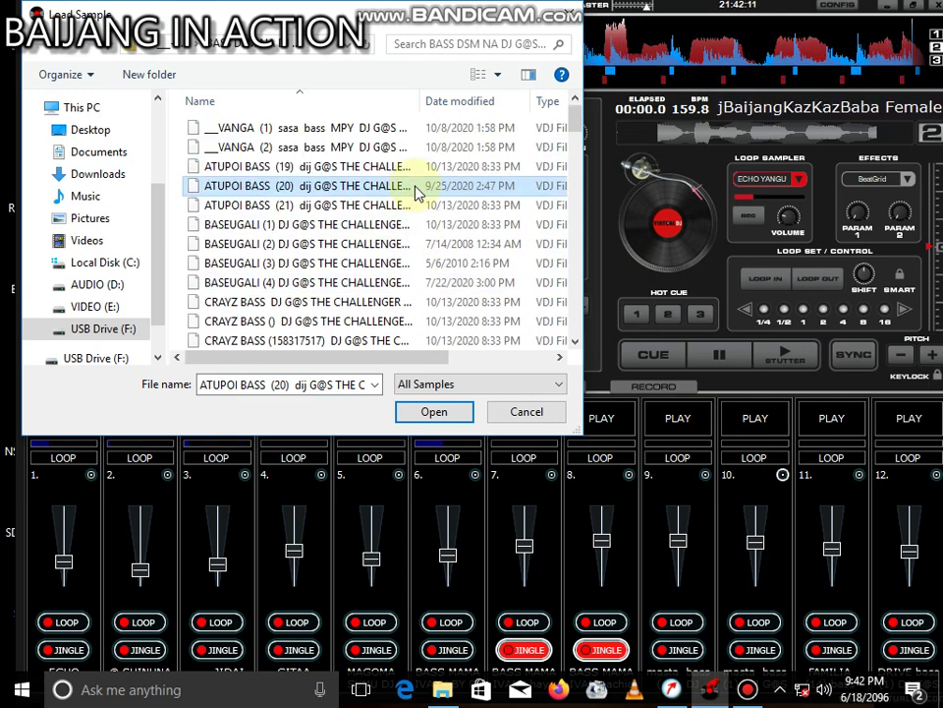
scroll(407, 202, "down", 12)
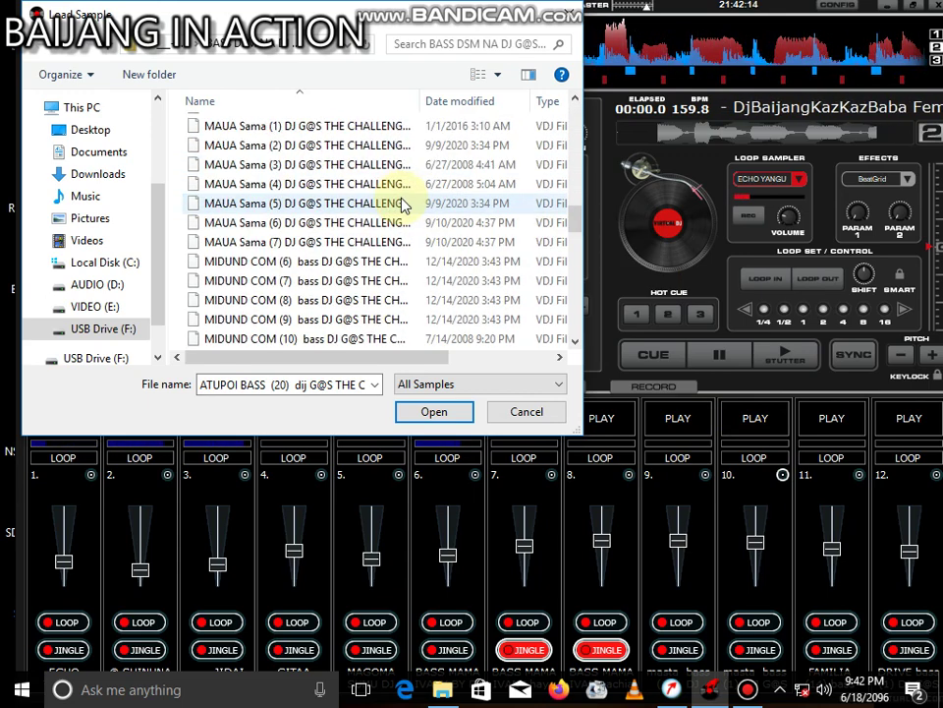
left_click(399, 261)
double_click(399, 260)
Step: Play the MIDUND sample in slot 10 in place of sample 6 and raise the volumes of slots 10, 3 and 2
left_click_drag(751, 541, 752, 551)
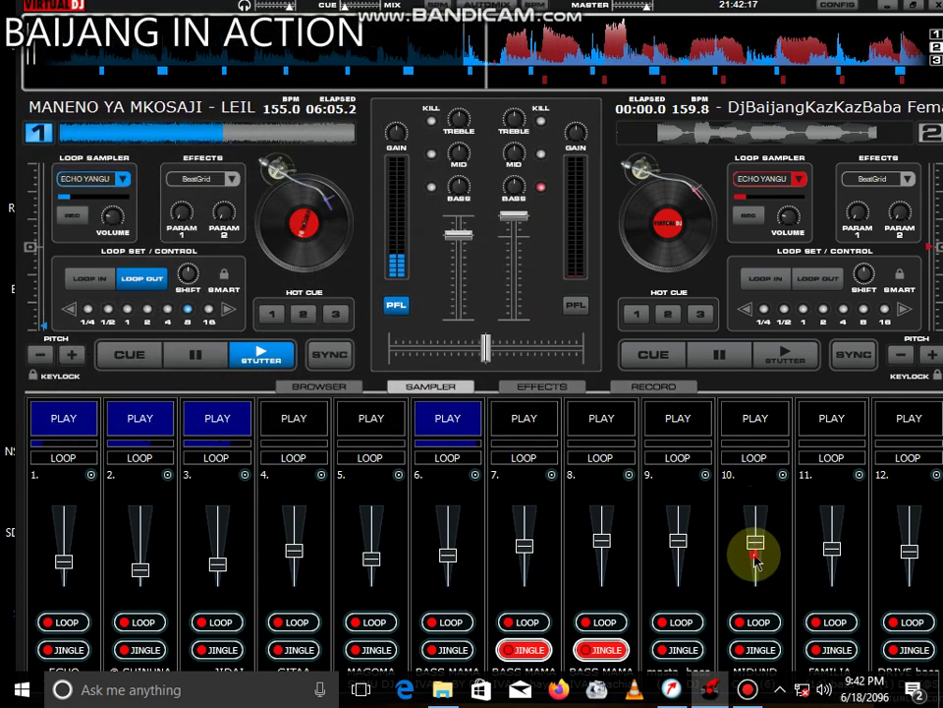
left_click(747, 423)
left_click(450, 417)
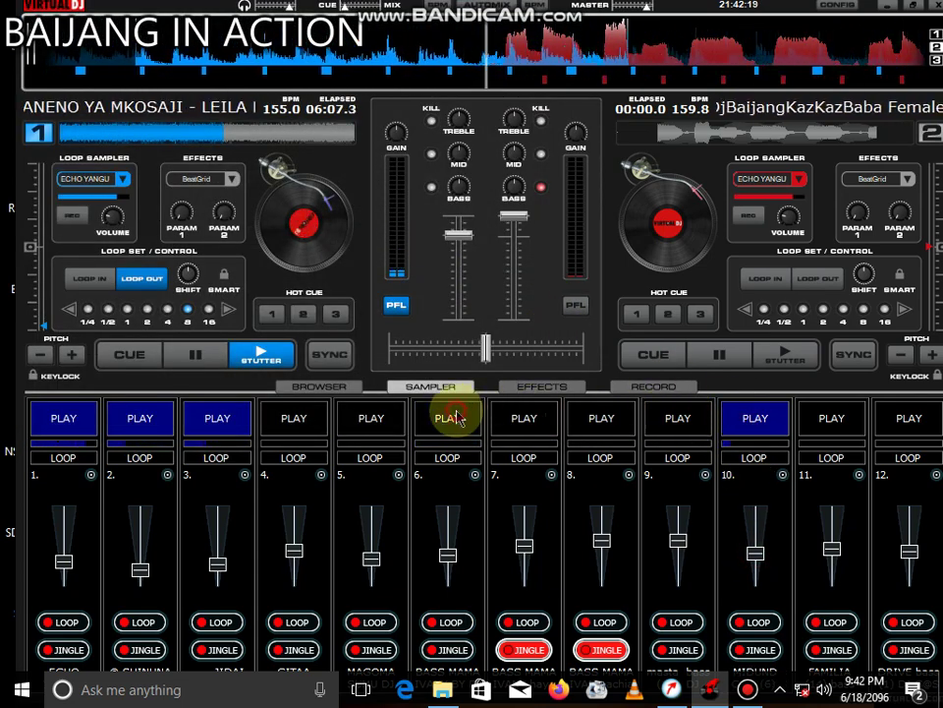
left_click_drag(756, 554, 761, 539)
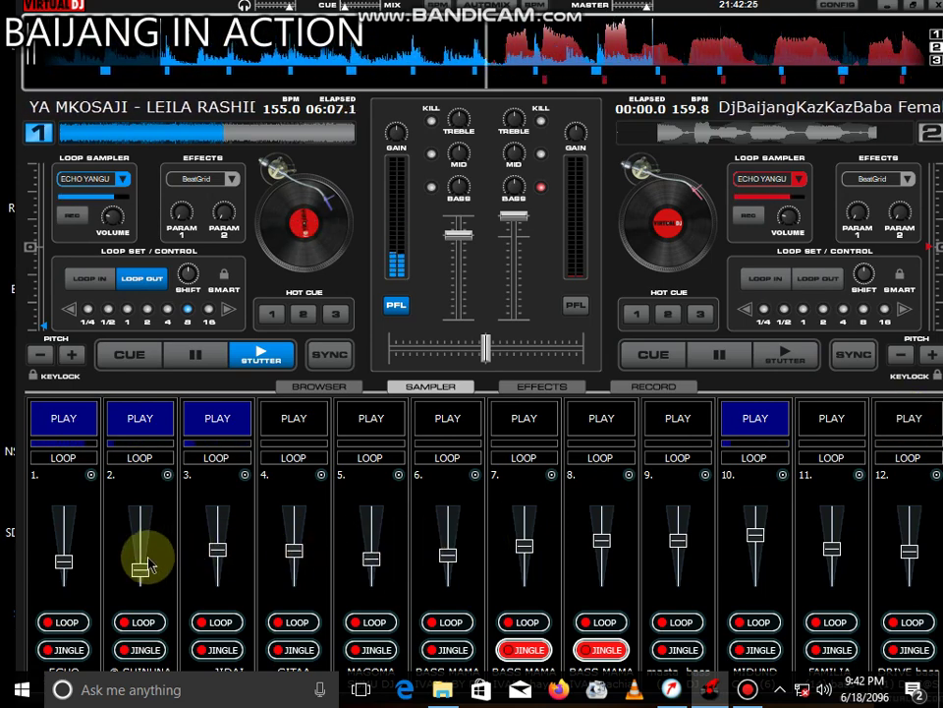
left_click_drag(148, 565, 179, 551)
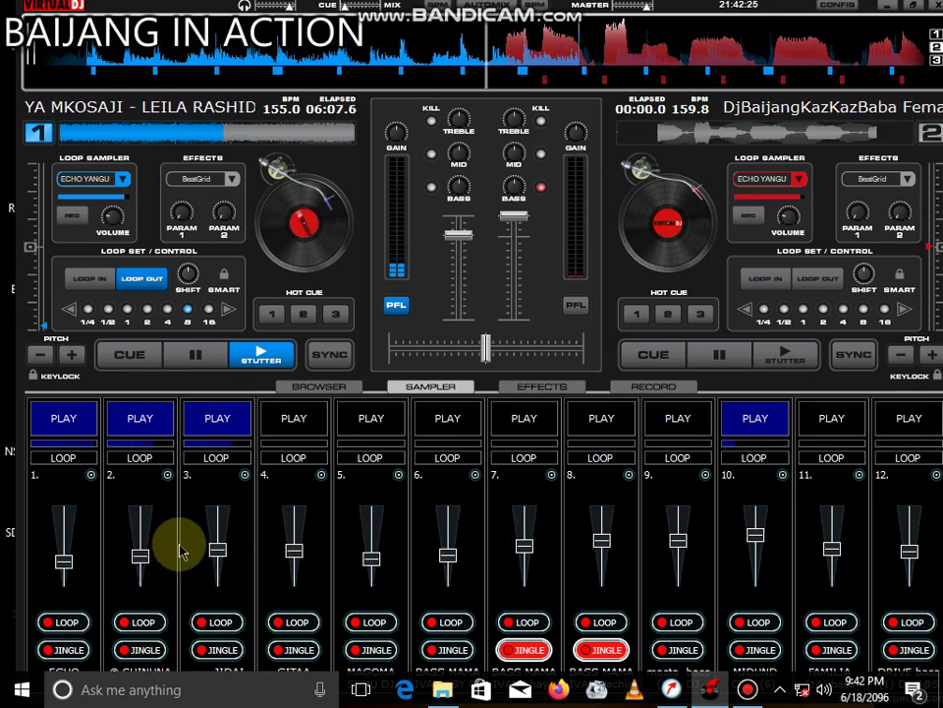
Step: Replace playing sample 10 with sample 11, switch on to sample 12, and end on sample 6
left_click(831, 420)
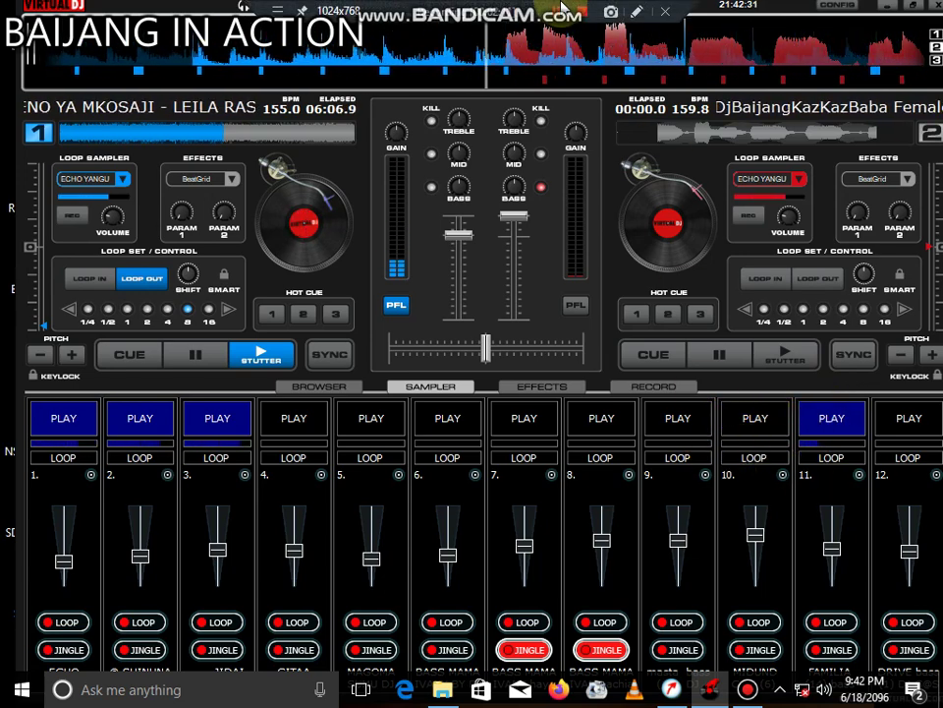
left_click(910, 421)
left_click(850, 423)
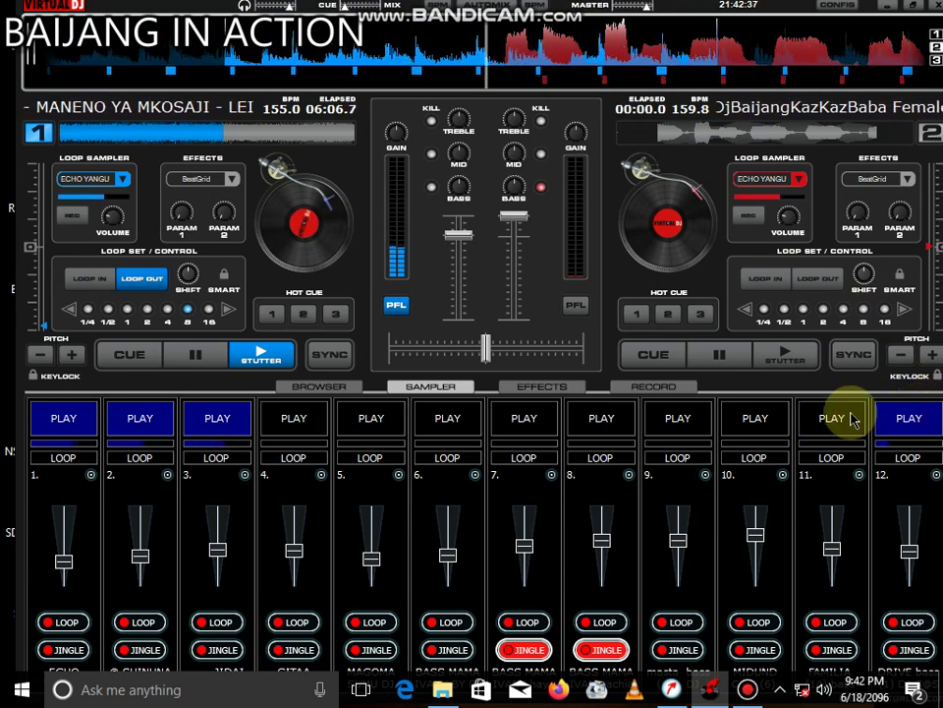
left_click(470, 427)
left_click(920, 418)
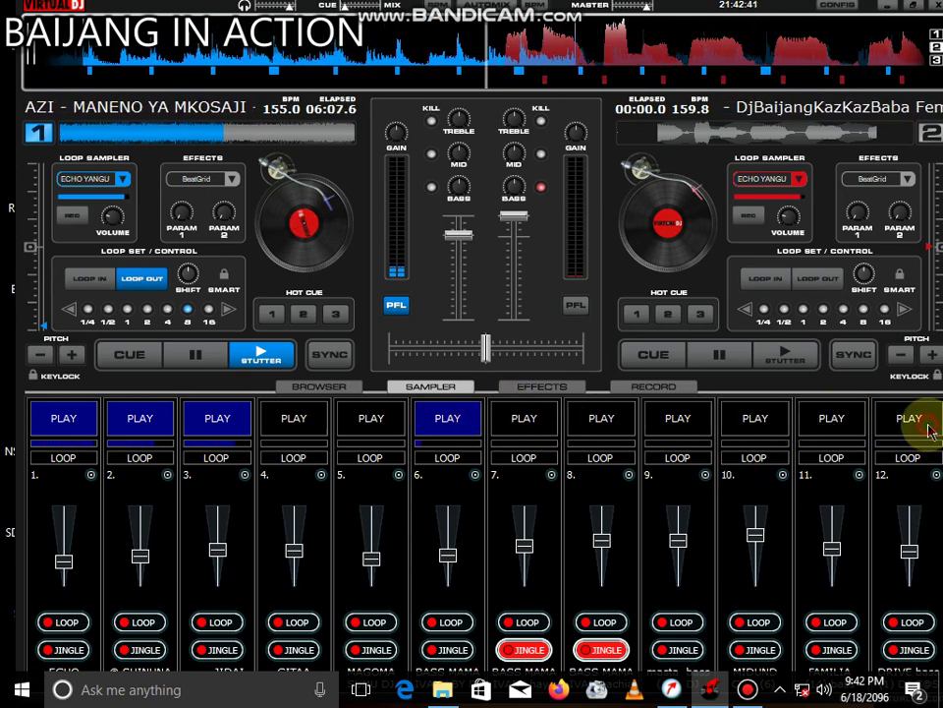
Step: Play sample 7 in place of sample 6 with its volume slightly raised, and add samples 4 and 8
left_click(521, 422)
left_click(442, 417)
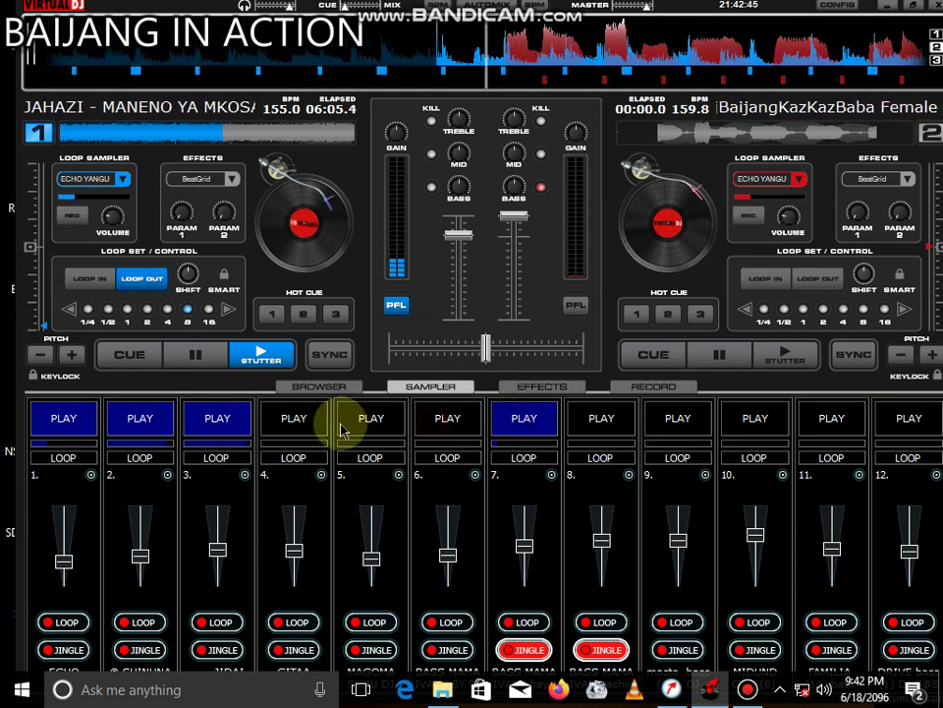
left_click(317, 422)
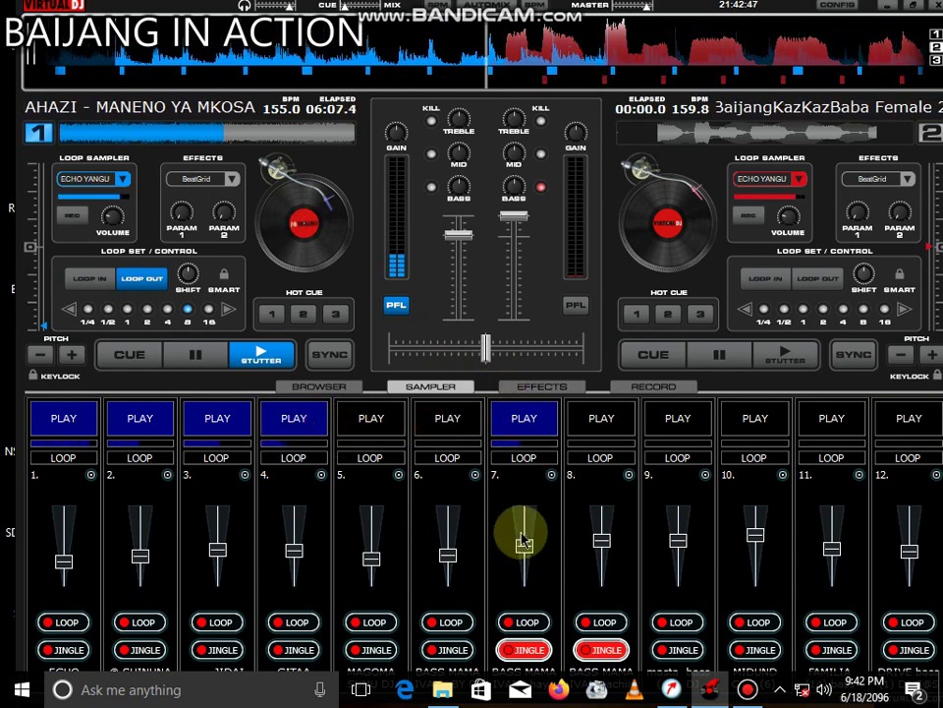
left_click_drag(522, 543, 527, 531)
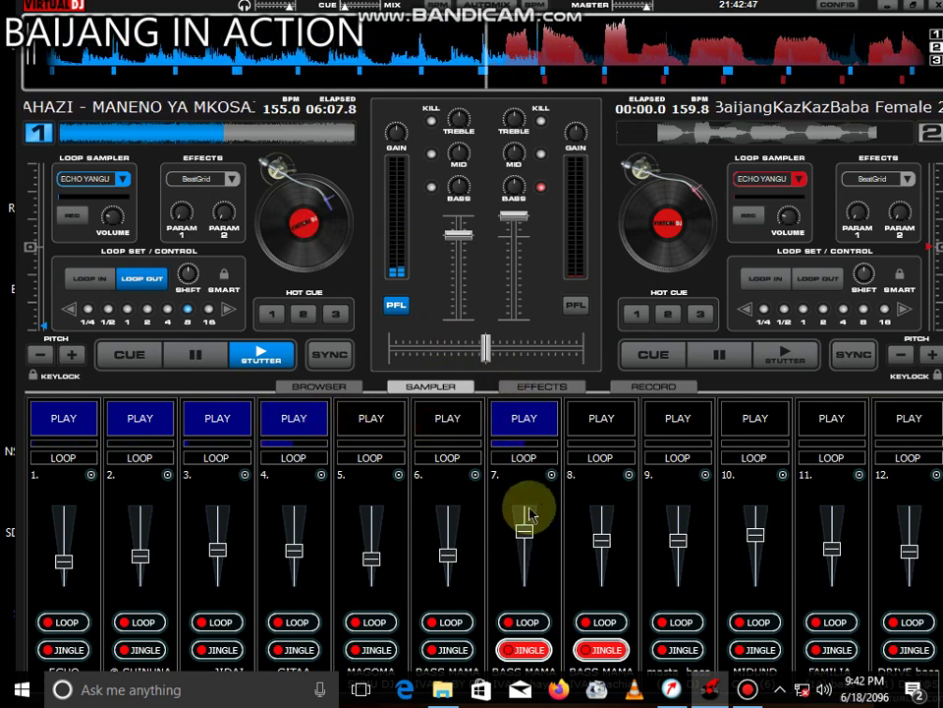
left_click(596, 425)
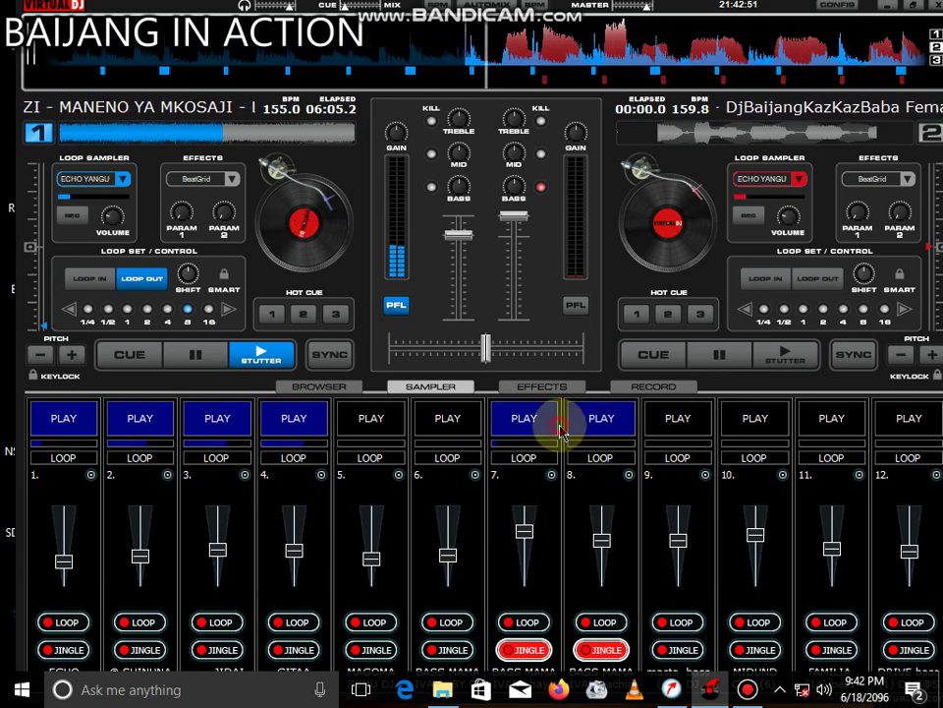
Step: Stop sample 7, raise the volume of slot 8 slightly, and retrigger sample 8
left_click(516, 421)
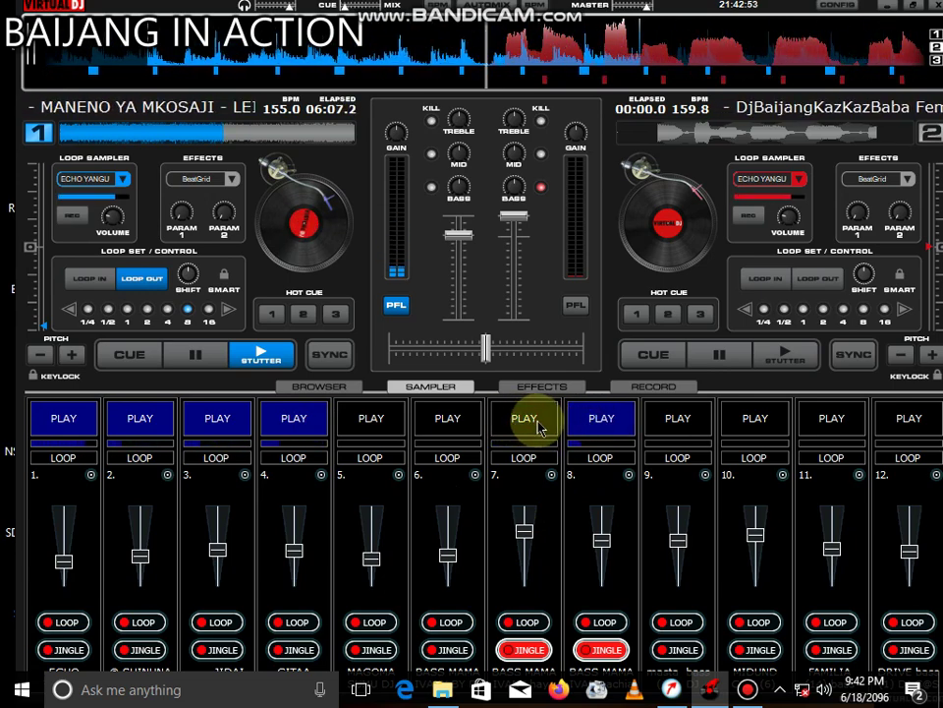
left_click_drag(603, 542, 609, 531)
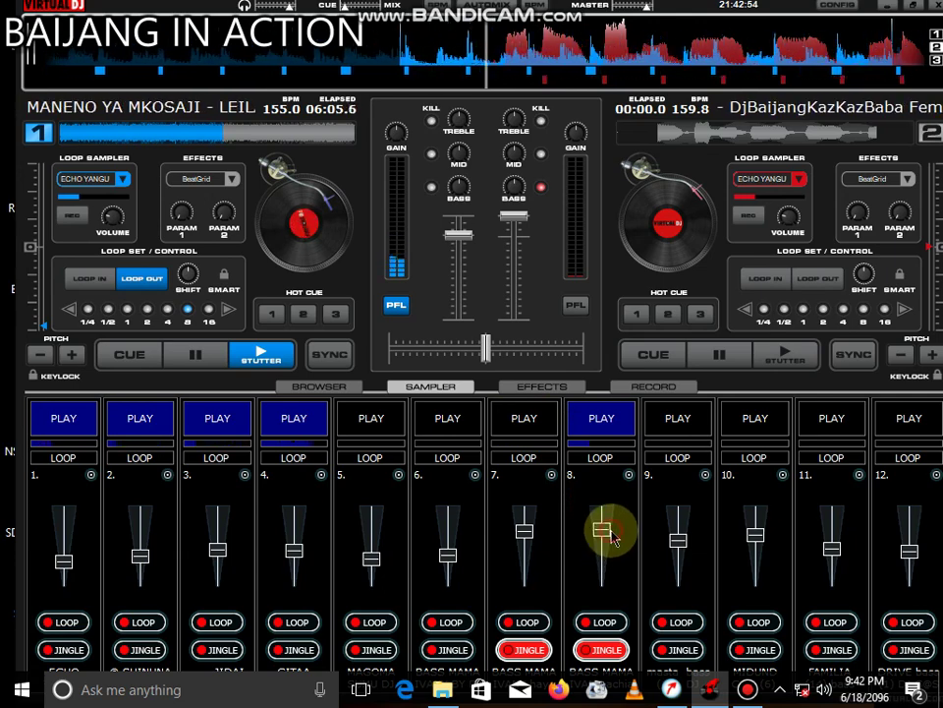
left_click(614, 420)
left_click(617, 425)
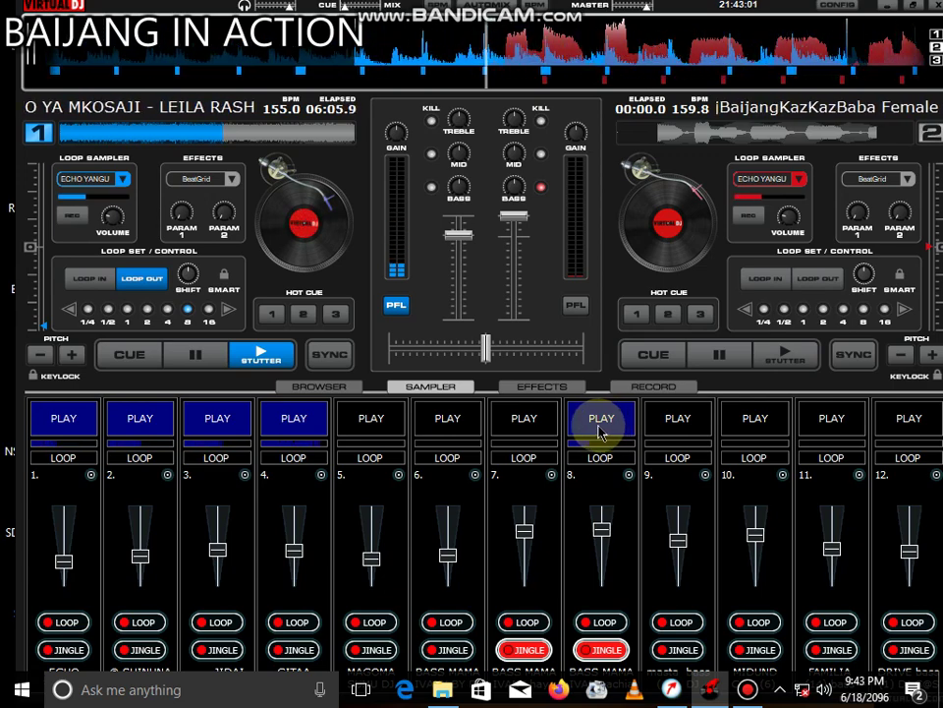
Step: Switch from sample 8 to sample 7 and on to sample 9, and raise the volume of slot 9 slightly
left_click(524, 419)
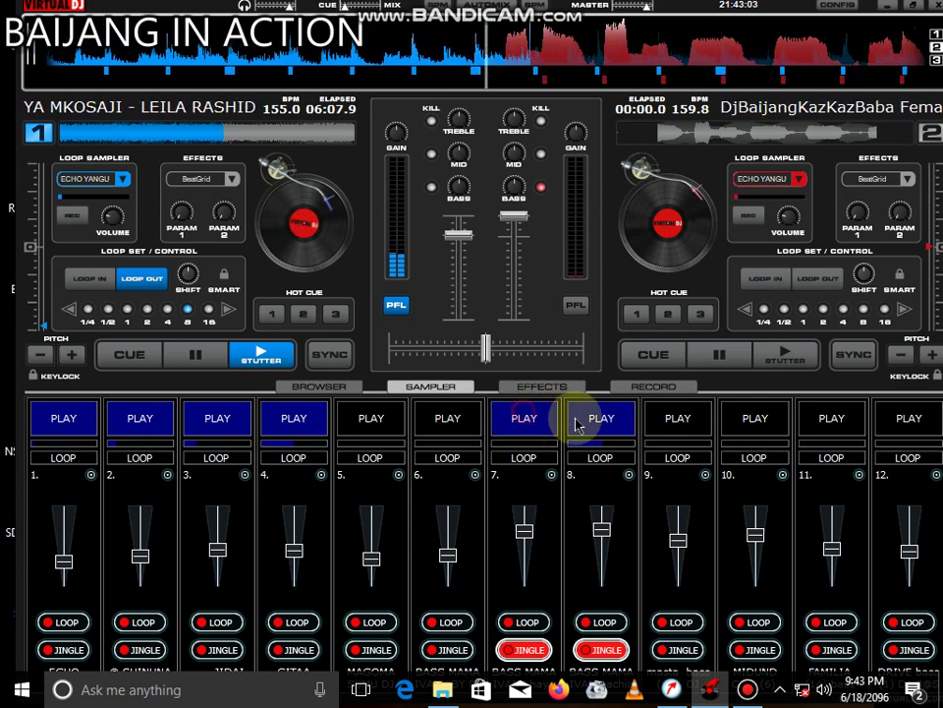
left_click(602, 419)
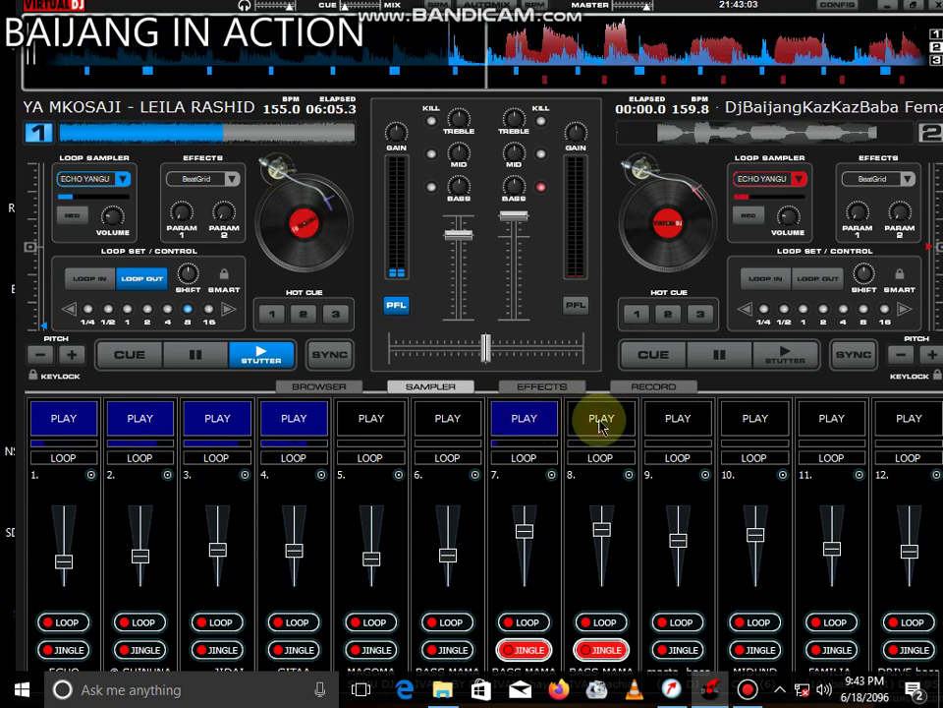
left_click(666, 424)
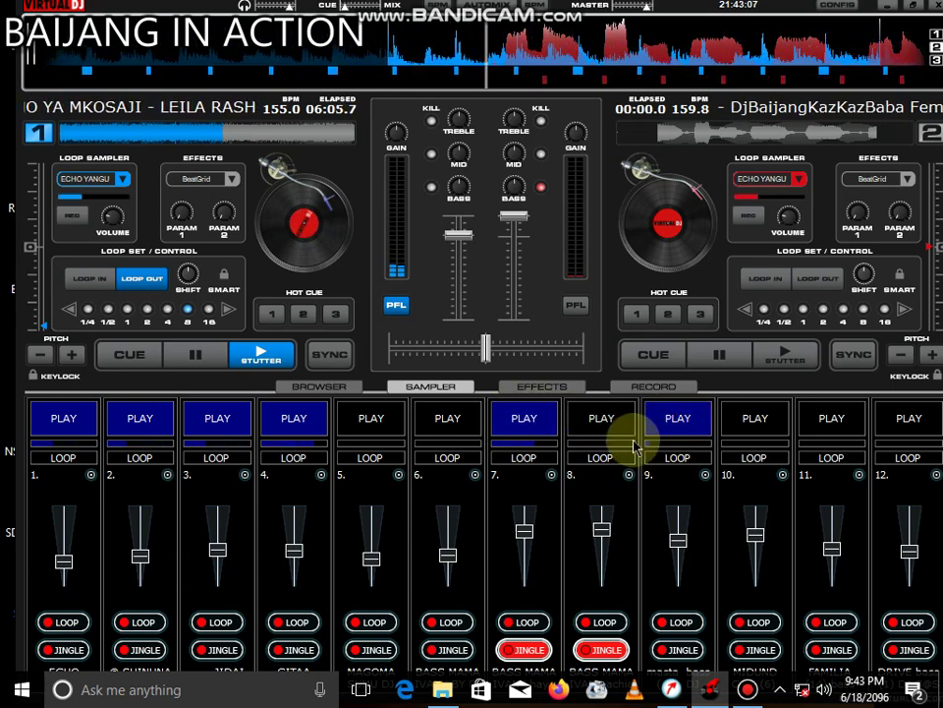
left_click(523, 423)
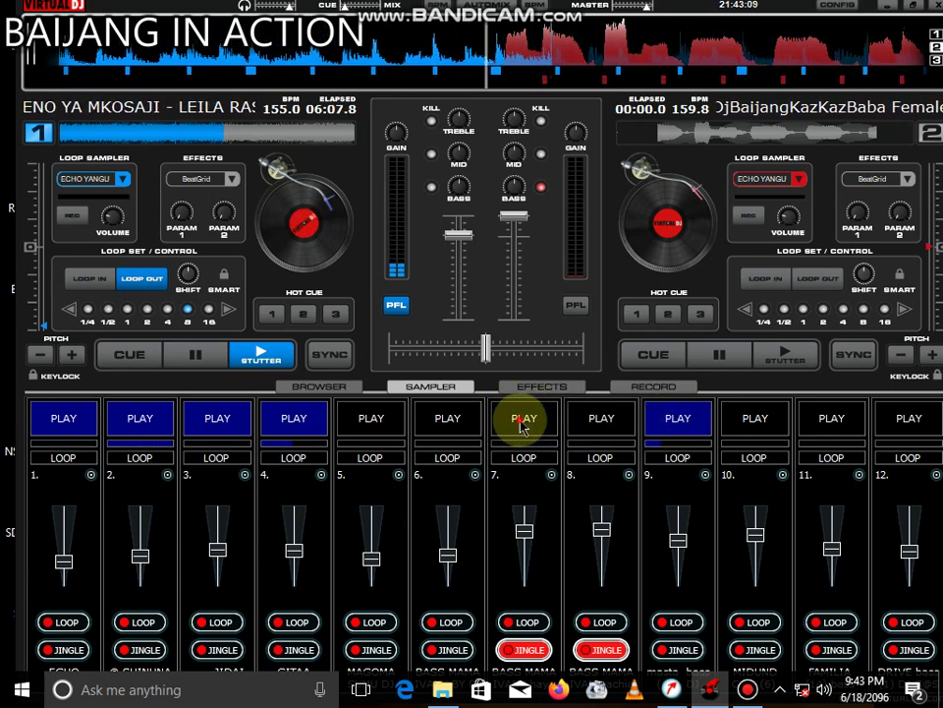
left_click(678, 532)
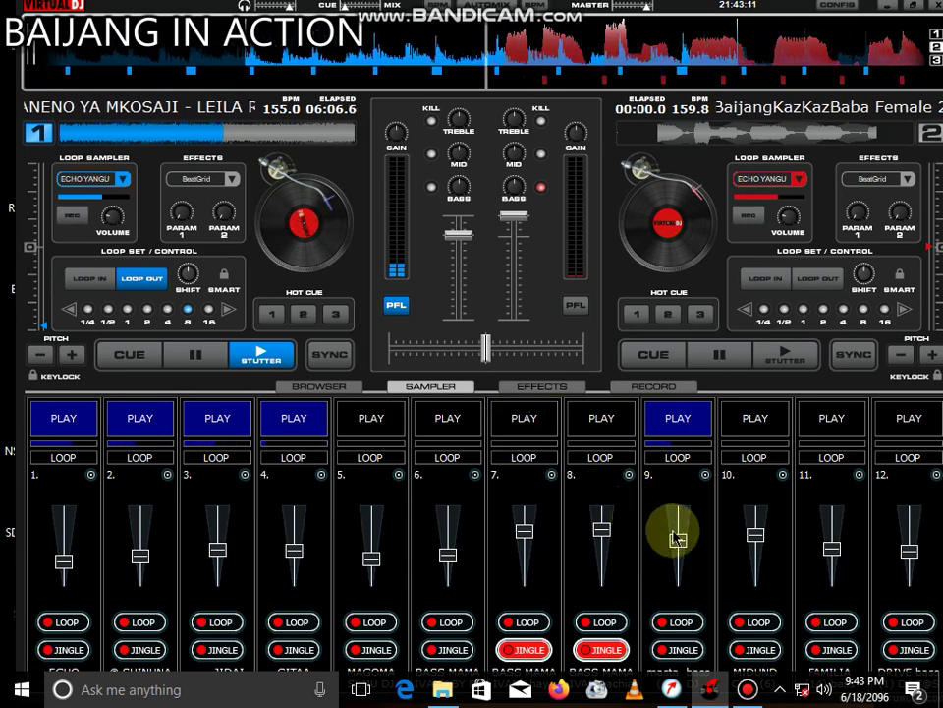
Step: Load the GROBO BASS (4) file into slot 10 and play it in place of sample 9 at a slightly lower slot volume
left_click(784, 476)
left_click(804, 490)
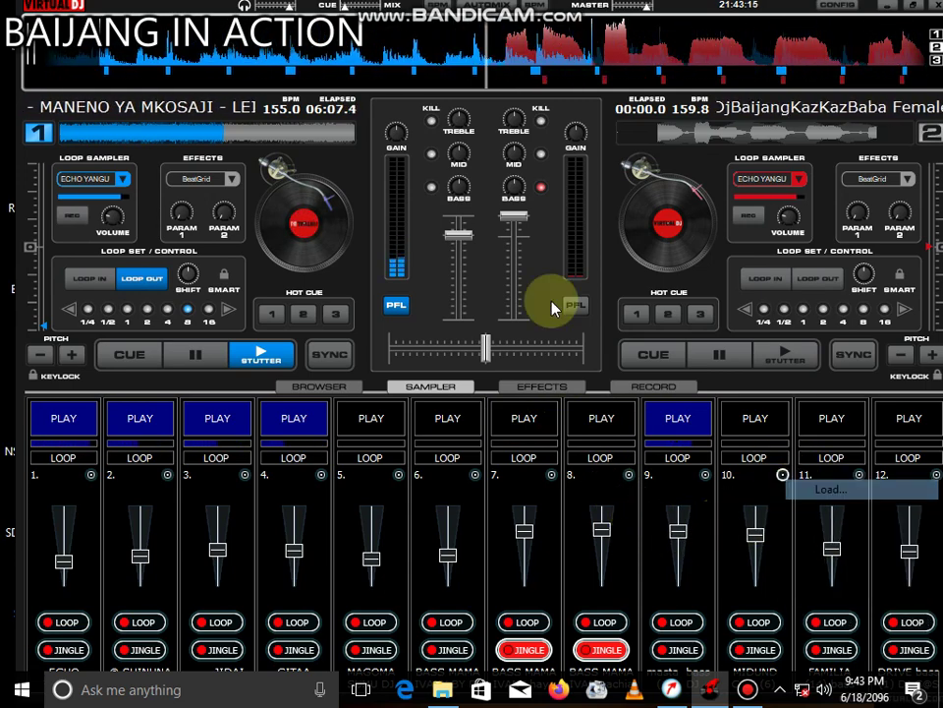
scroll(410, 225, "down", 5)
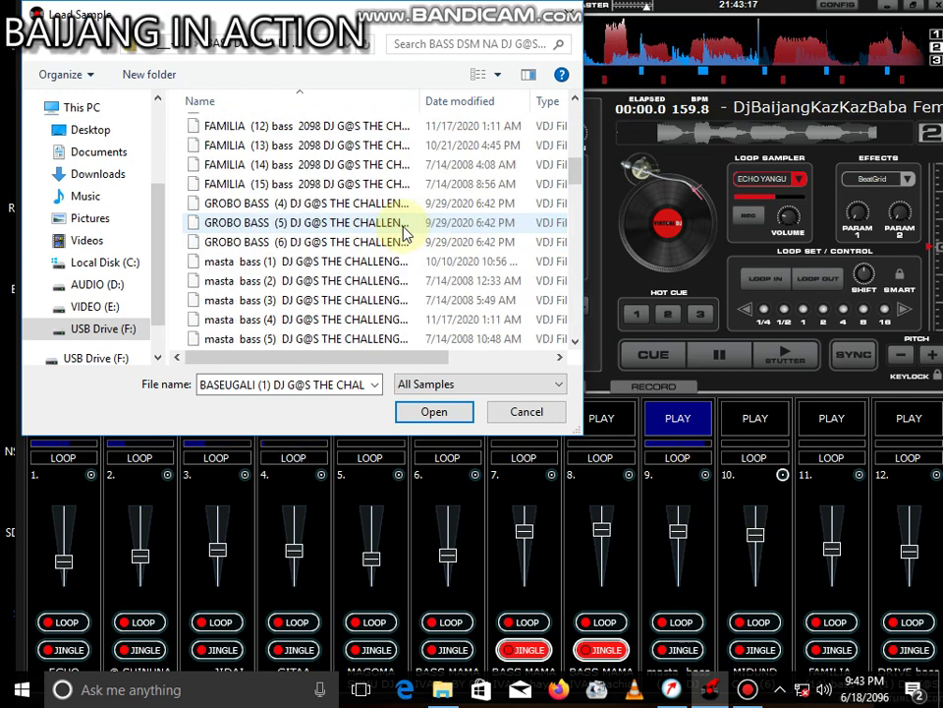
scroll(405, 231, "down", 1)
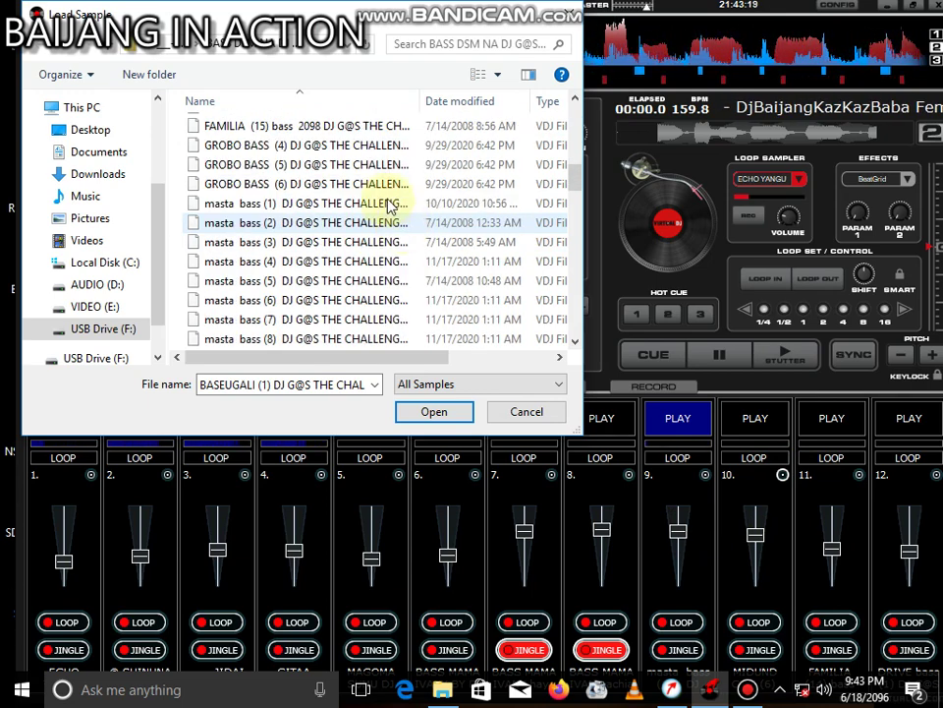
double_click(363, 145)
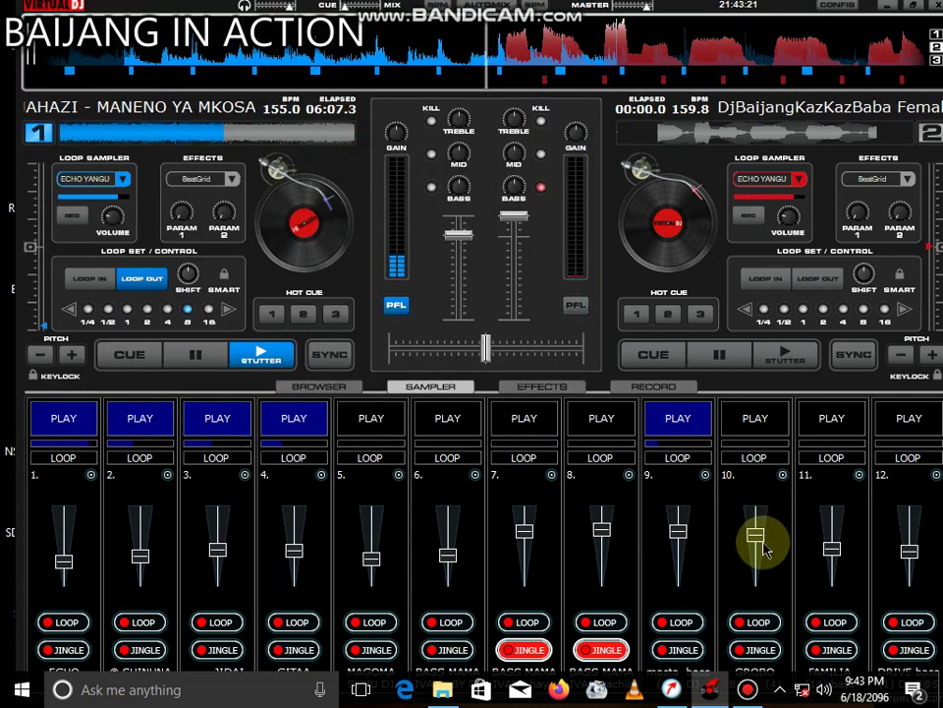
left_click(751, 429)
left_click(678, 417)
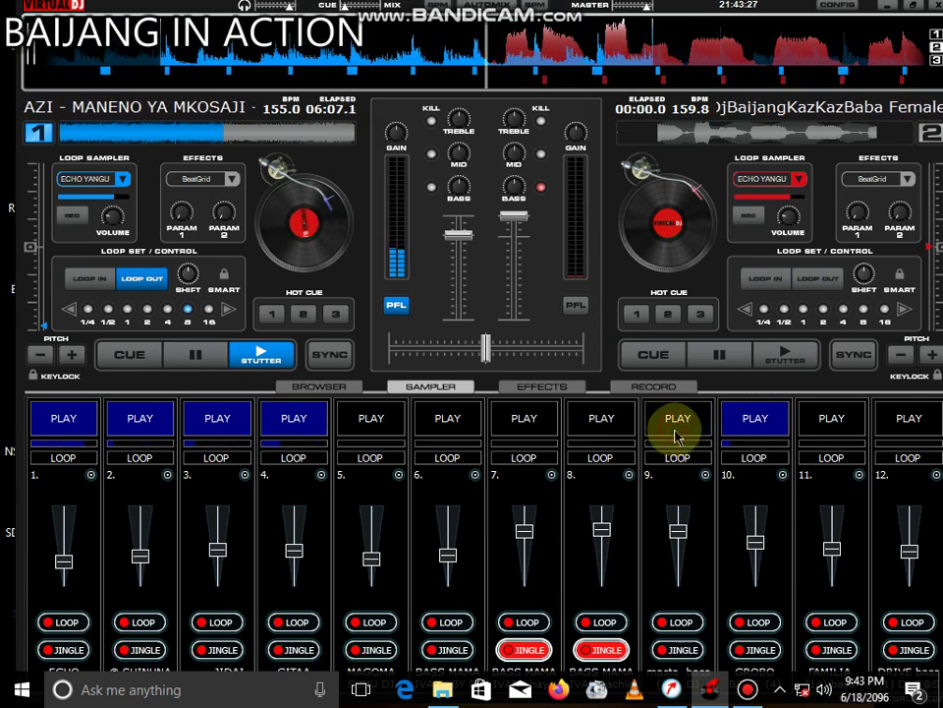
Step: Replace the sample in slot 10 with the MAUA Sama (1) file, play it, and raise the slot's volume
left_click(783, 475)
left_click(811, 484)
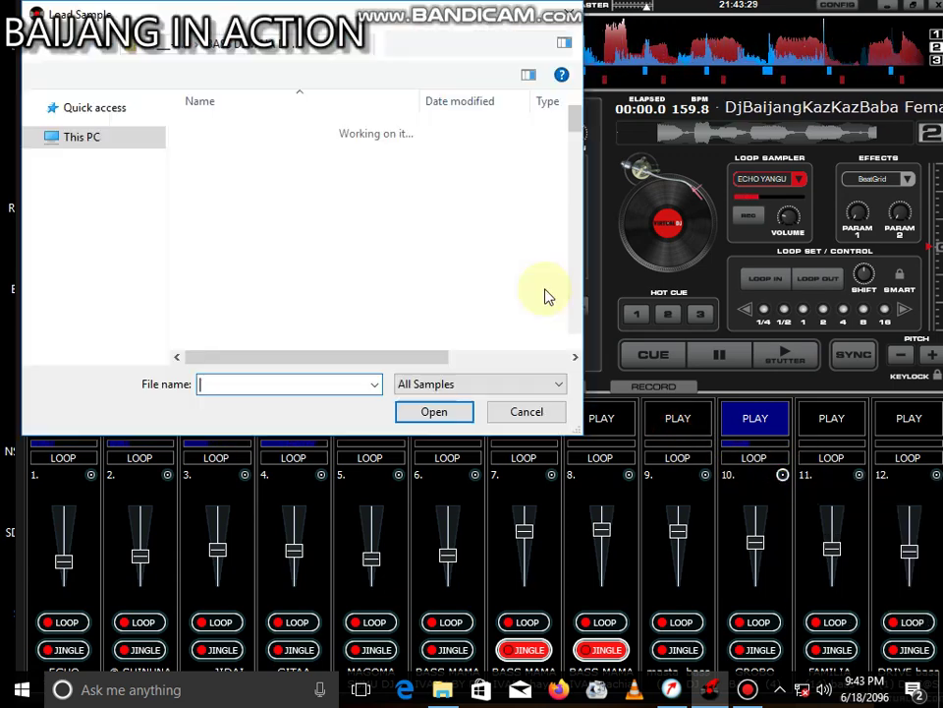
scroll(543, 295, "down", 5)
scroll(535, 295, "down", 3)
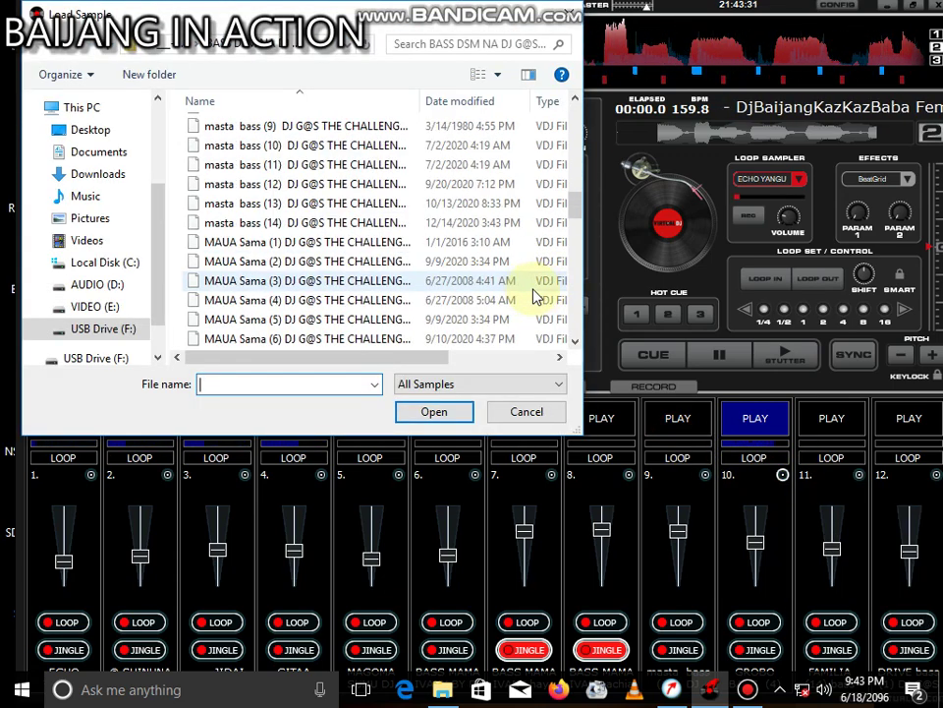
double_click(416, 246)
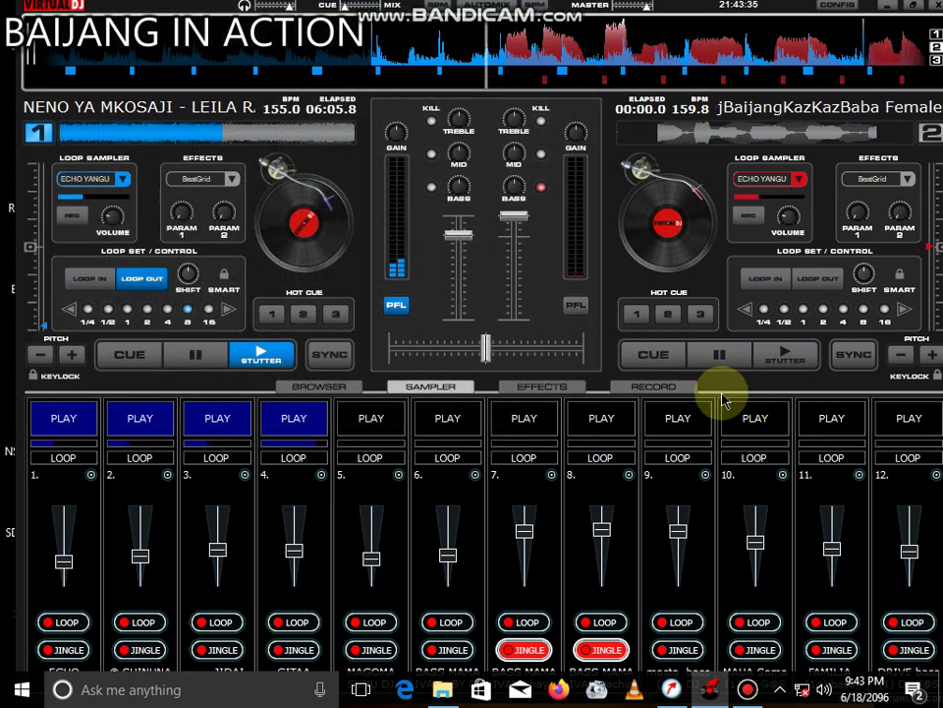
left_click(750, 419)
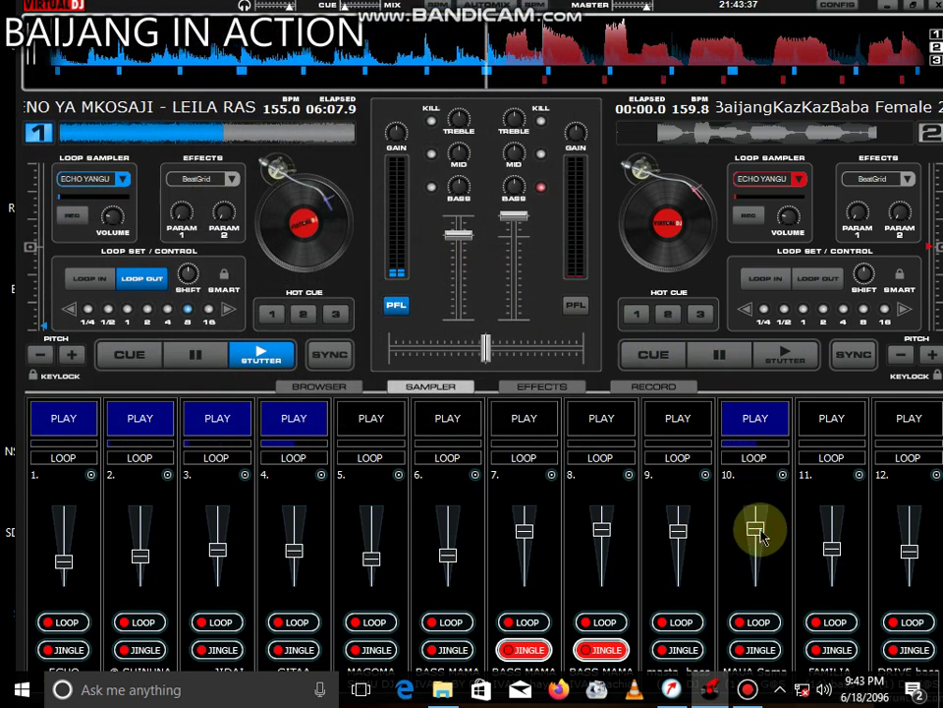
left_click_drag(757, 532, 754, 518)
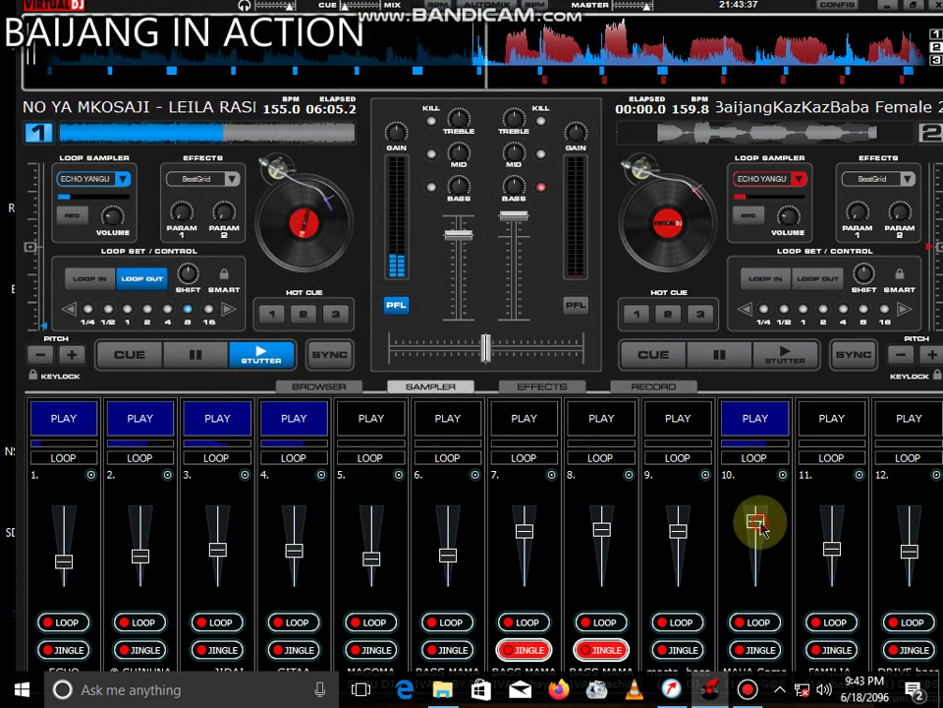
Step: Switch the playing bass from sample 10 to sample 8, on to sample 7, and end on sample 6
left_click(603, 420)
left_click(749, 423)
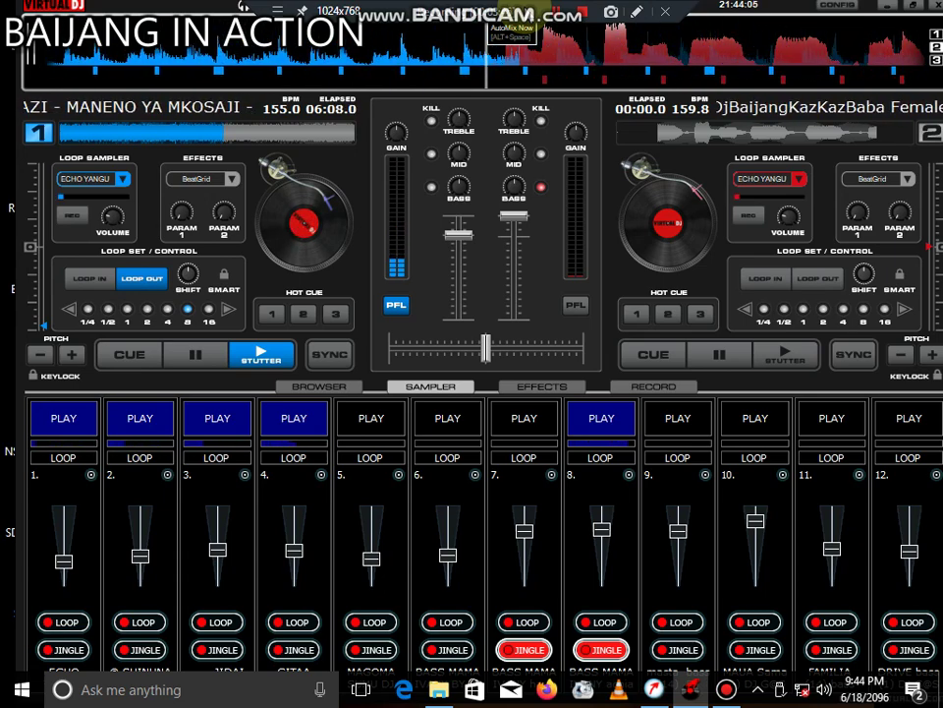
left_click(522, 413)
left_click(601, 412)
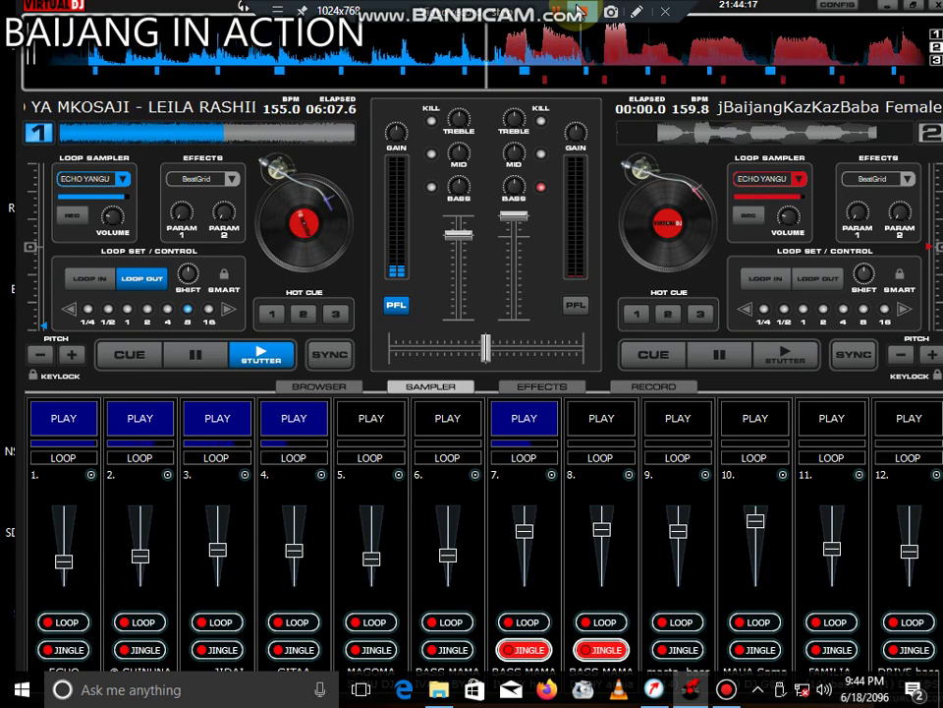
left_click(444, 418)
left_click(518, 413)
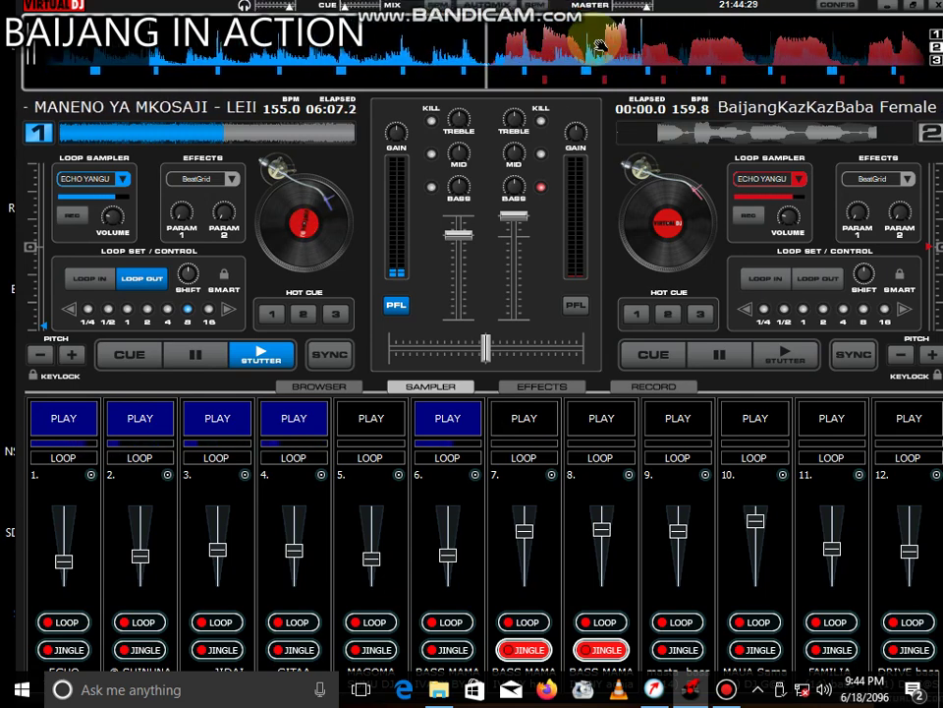
Step: Cut deck 1's treble, mid and bass and all sampler volumes except slot 9 to minimum, and start playback on deck 2
left_click_drag(754, 521, 754, 615)
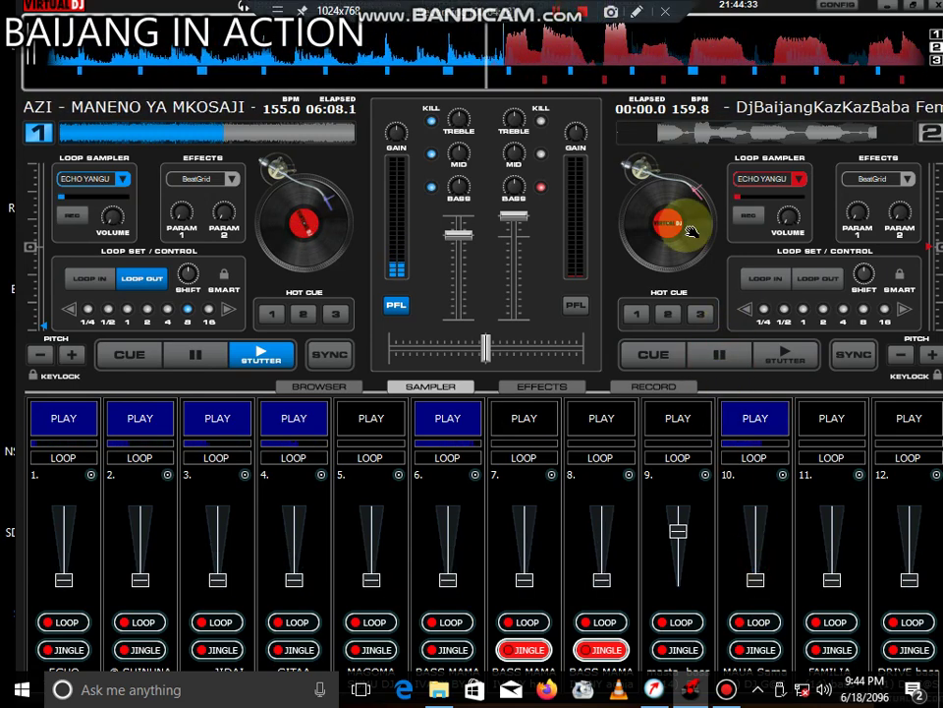
left_click(772, 353)
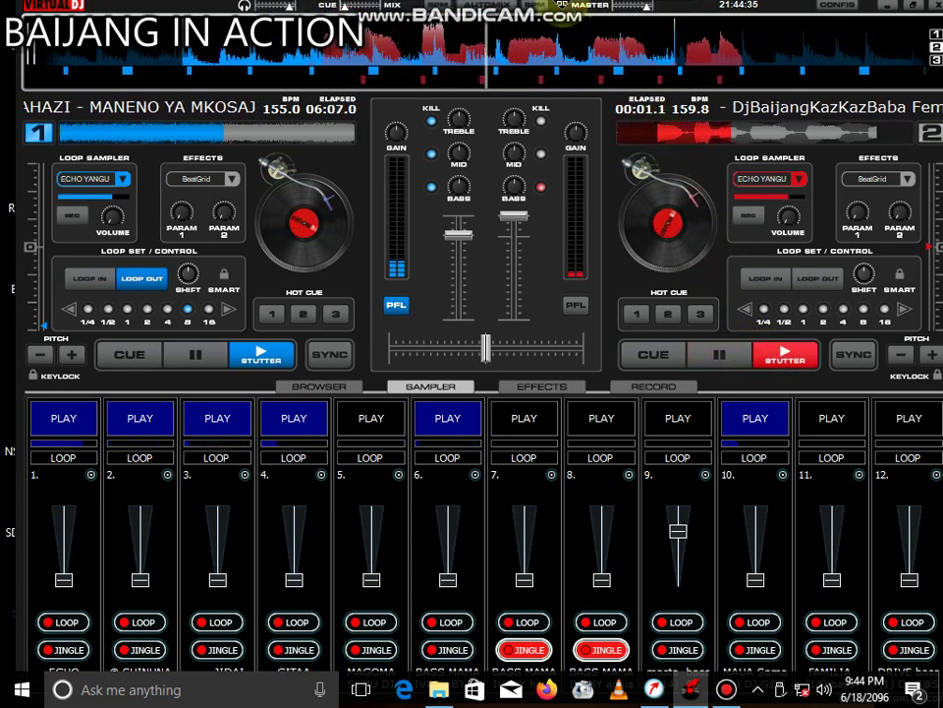